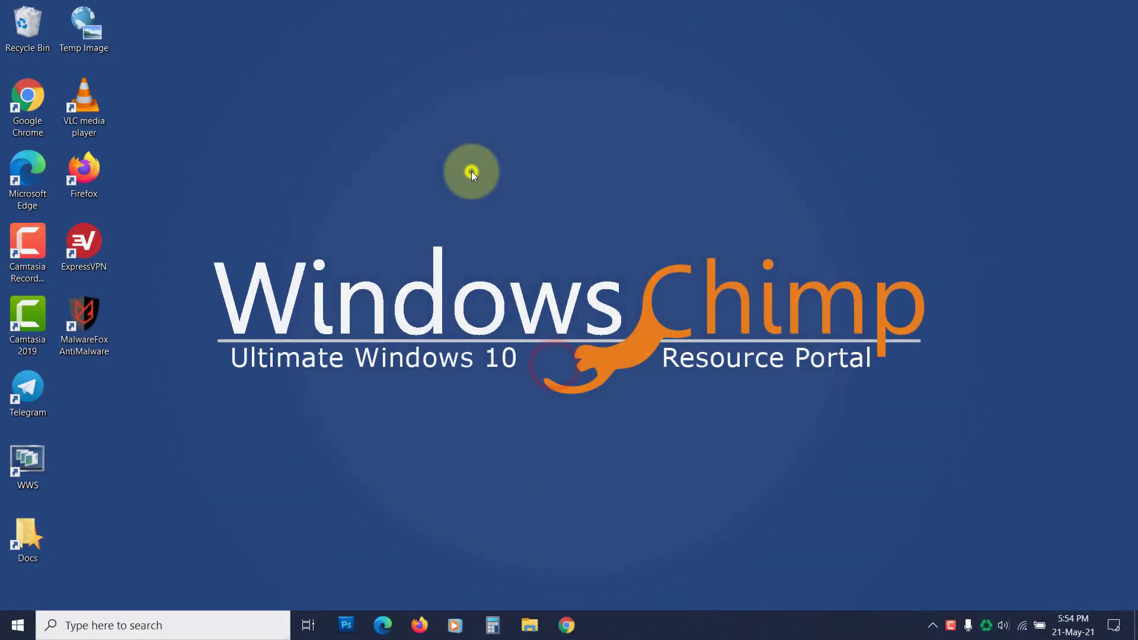
# Refresh the desktop twice from its context menu.
pyautogui.rightClick(471, 172)
pyautogui.click(528, 220)
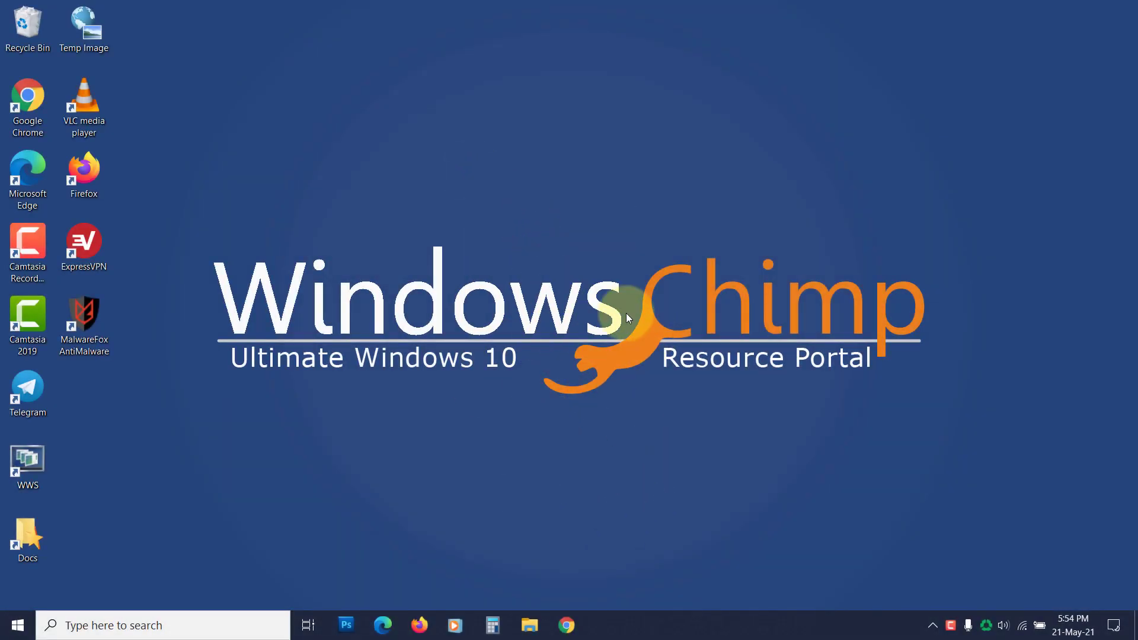
pyautogui.rightClick(579, 213)
pyautogui.click(624, 259)
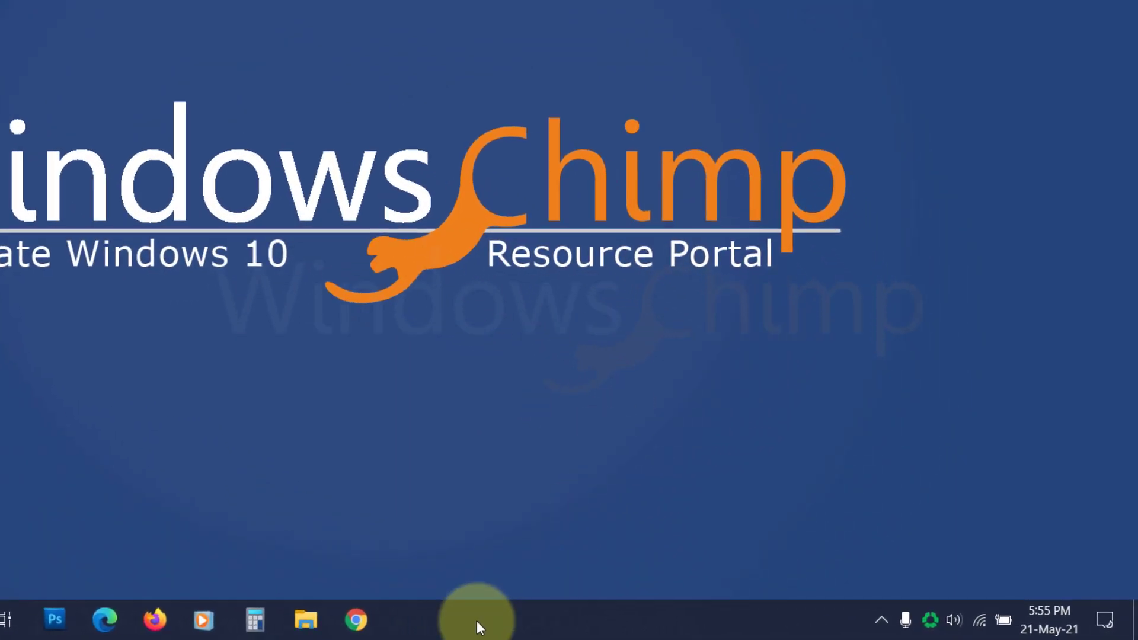
# Open Task Manager from the taskbar, expand to full details, and sort by memory, largest first.
pyautogui.rightClick(477, 621)
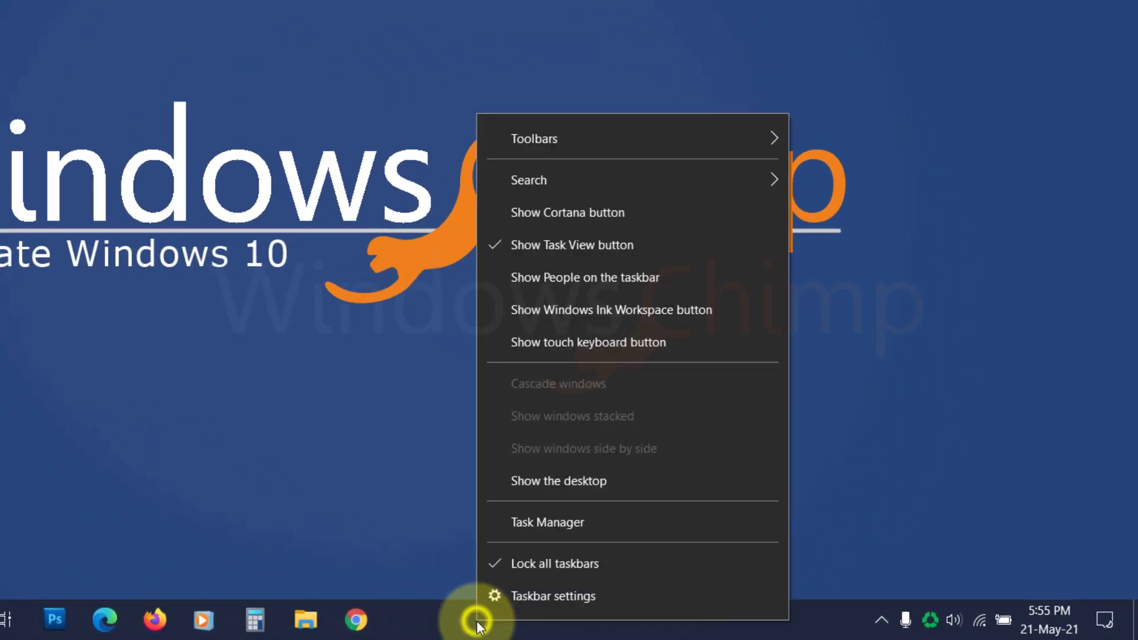
pyautogui.click(592, 533)
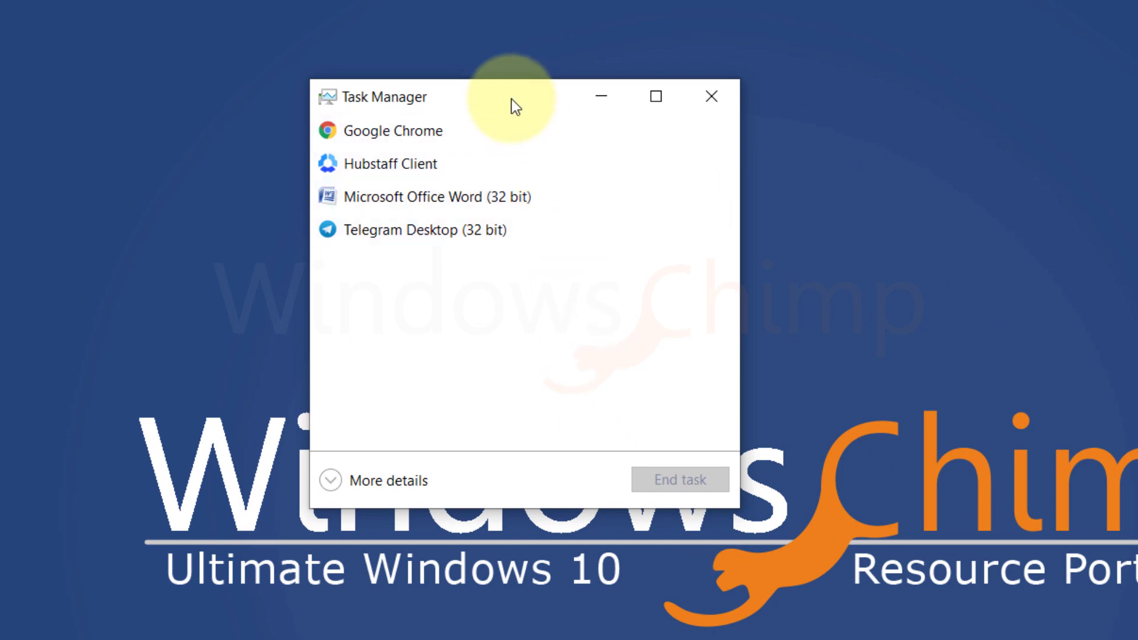
pyautogui.moveTo(511, 96); pyautogui.dragTo(806, 133)
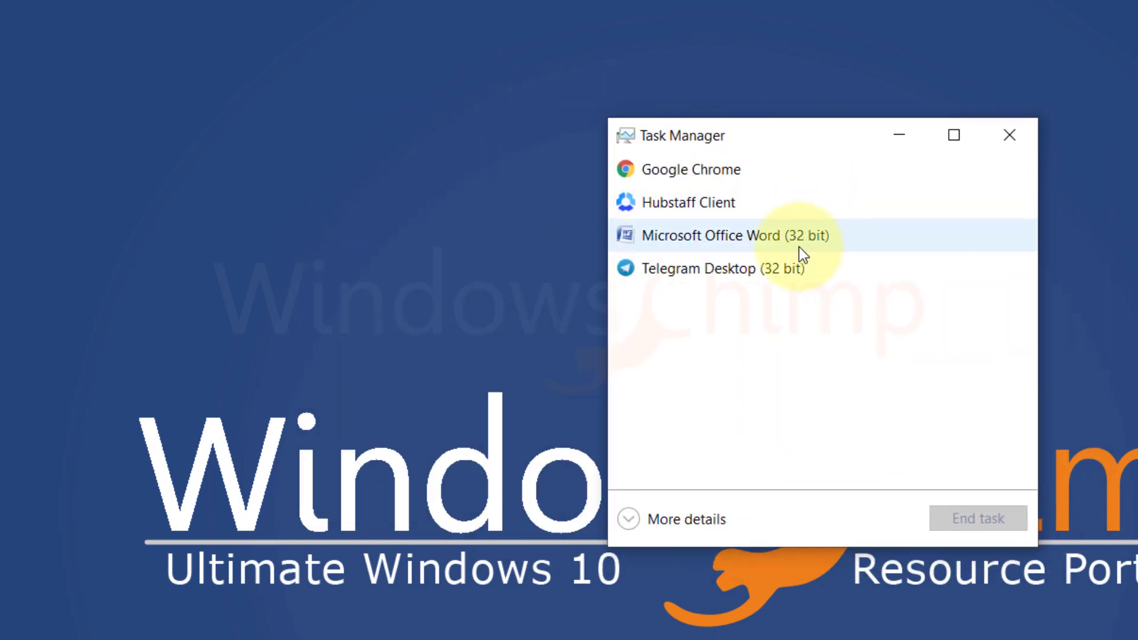
pyautogui.click(700, 517)
pyautogui.moveTo(1089, 132); pyautogui.dragTo(744, 61)
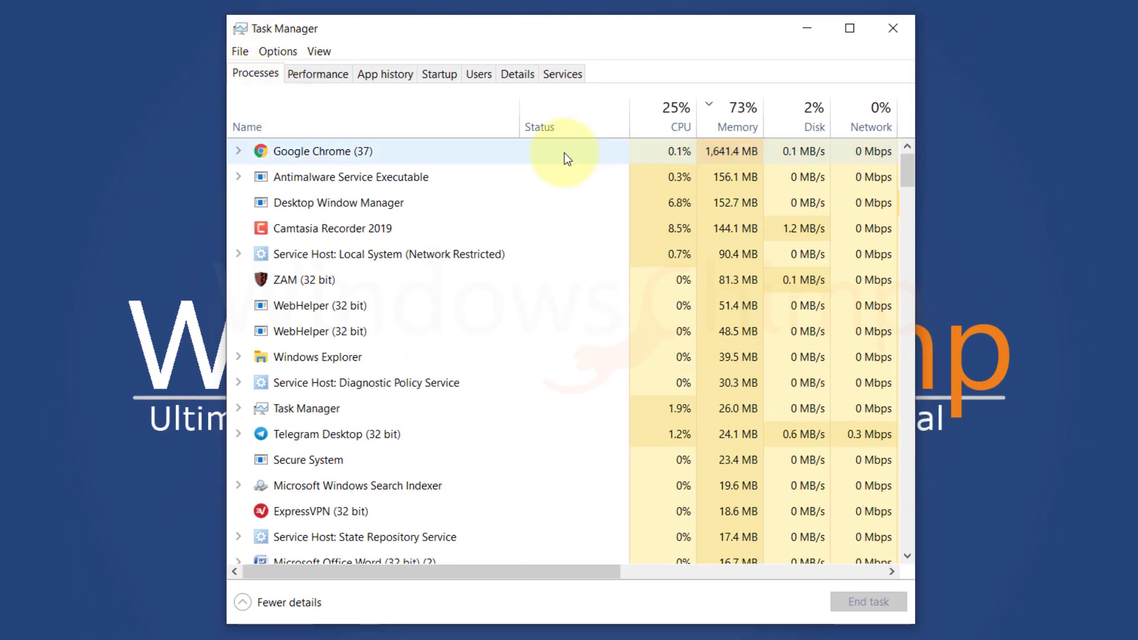
pyautogui.click(720, 119)
pyautogui.click(719, 119)
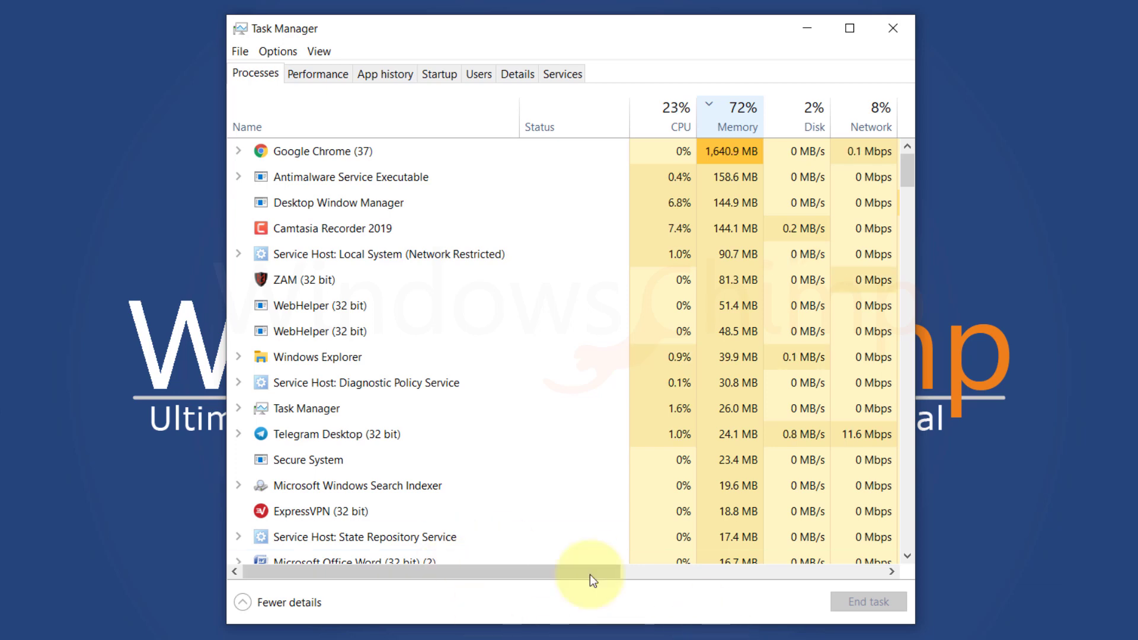
# Review the top memory processes, then select Google Chrome and end its task.
pyautogui.click(721, 178)
pyautogui.click(718, 150)
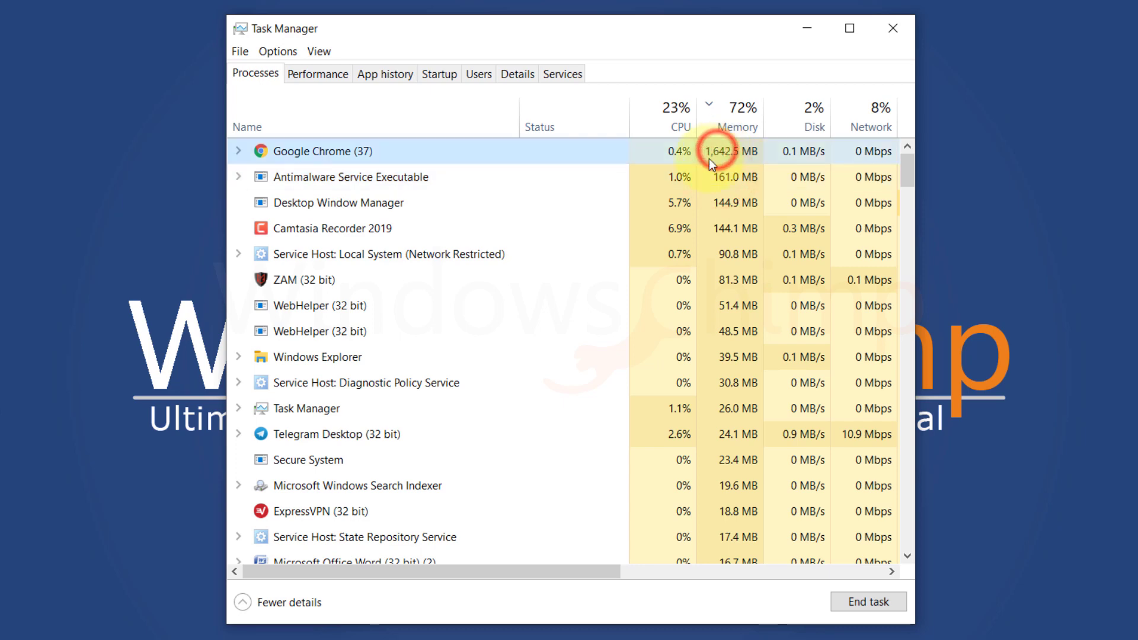
pyautogui.click(721, 183)
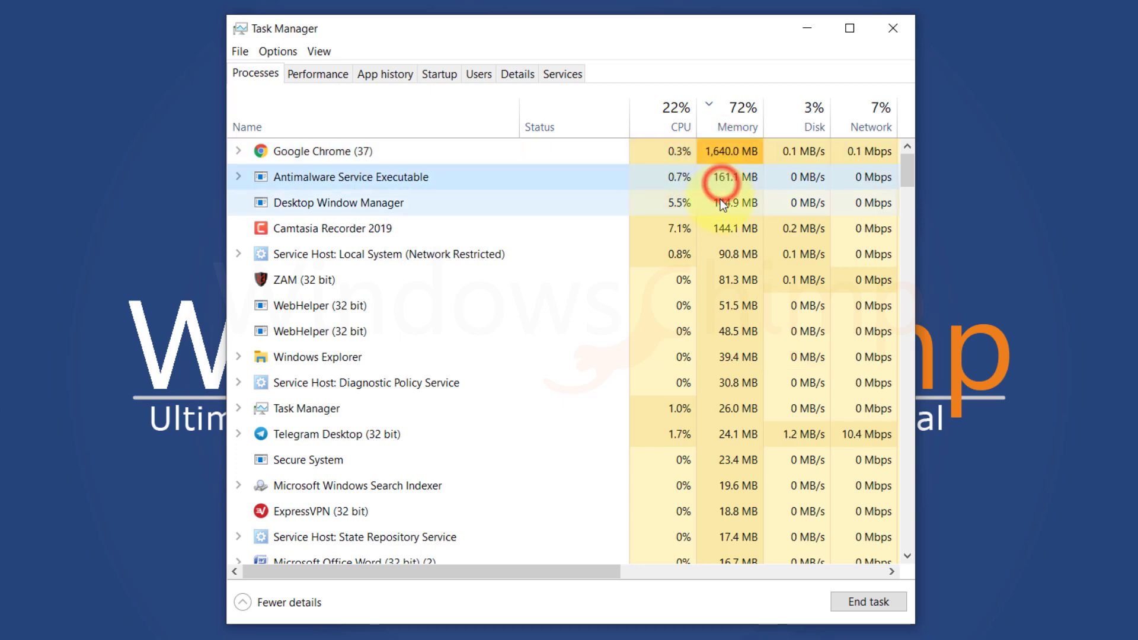
pyautogui.click(721, 203)
pyautogui.click(723, 227)
pyautogui.rightClick(369, 152)
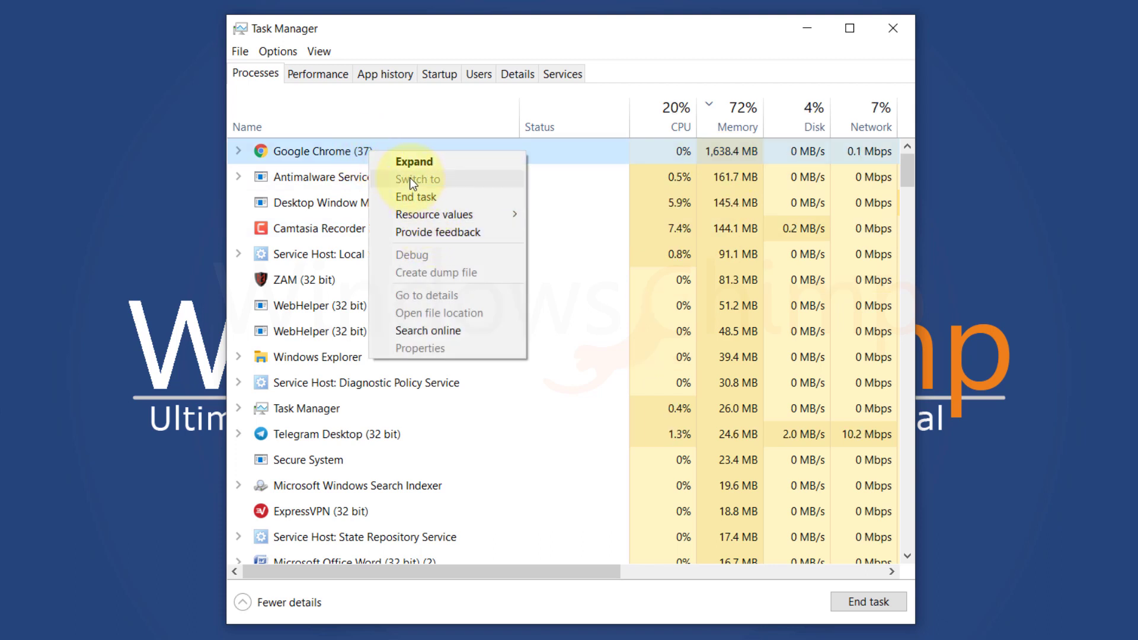
pyautogui.click(307, 150)
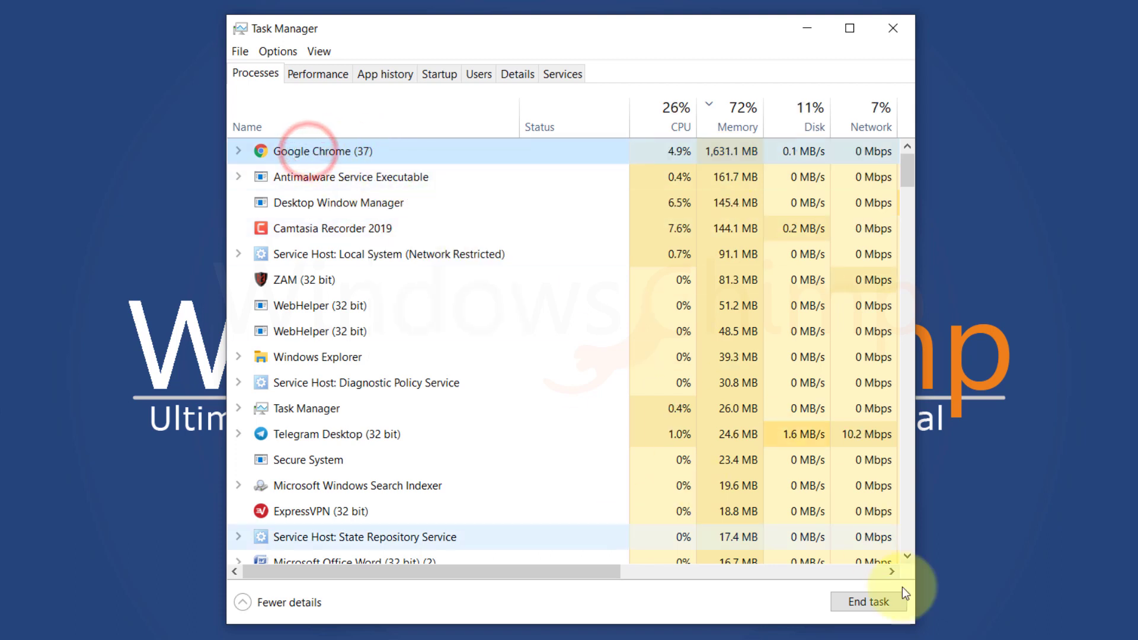
pyautogui.click(884, 603)
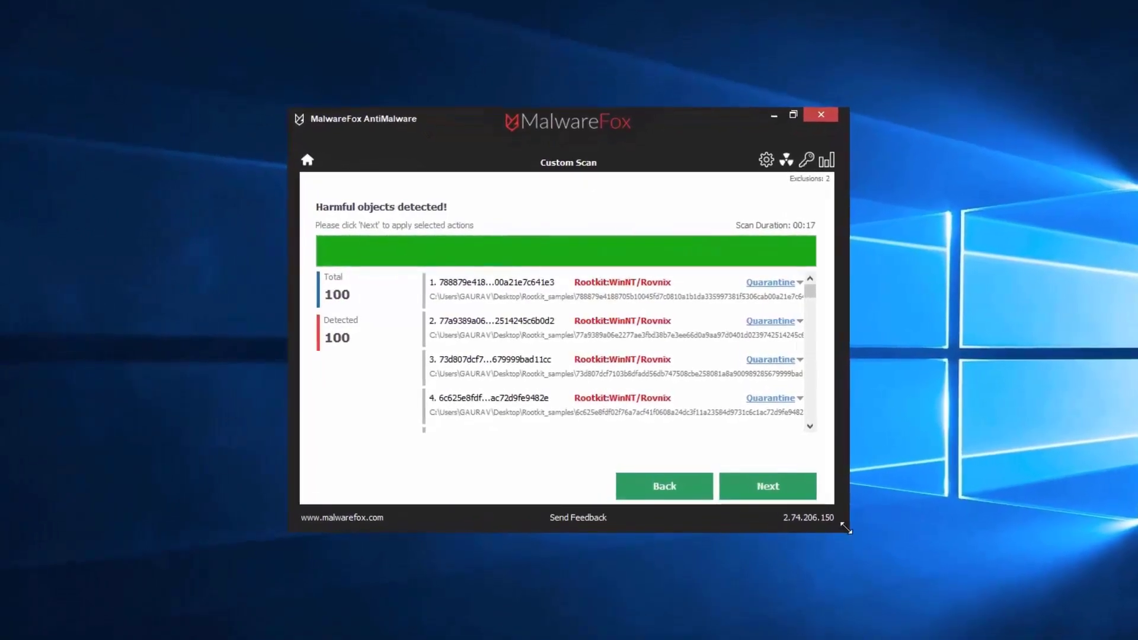
# Clean the 100 detected objects, return to the MalwareFox dashboard and close the program.
pyautogui.scroll(-10, 803, 422)
pyautogui.press('Return')
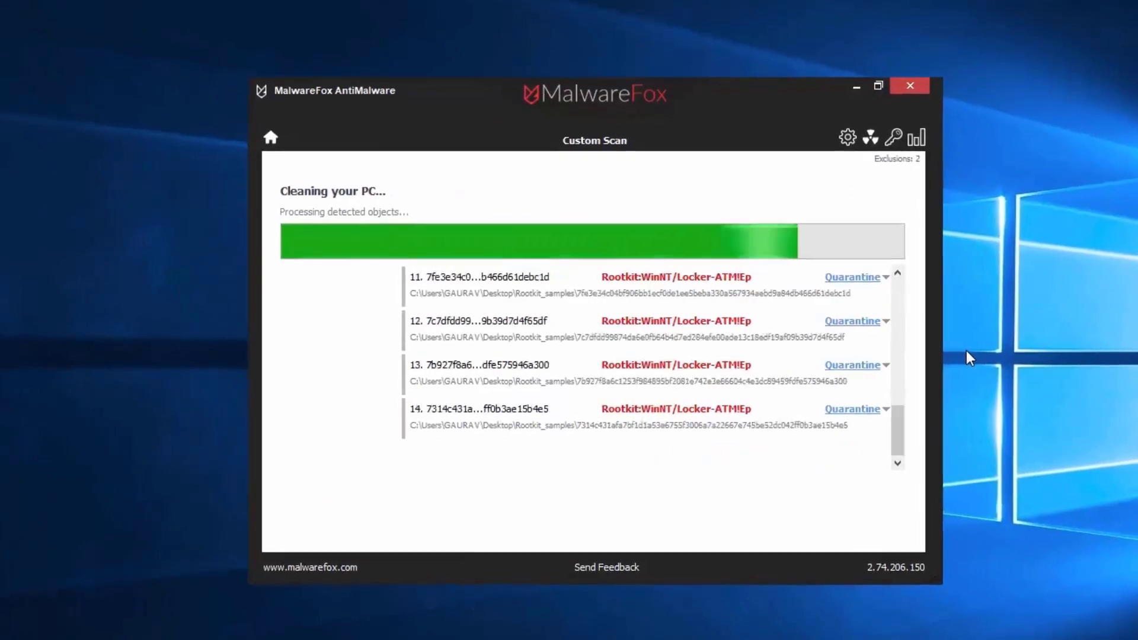
pyautogui.click(859, 543)
pyautogui.click(923, 78)
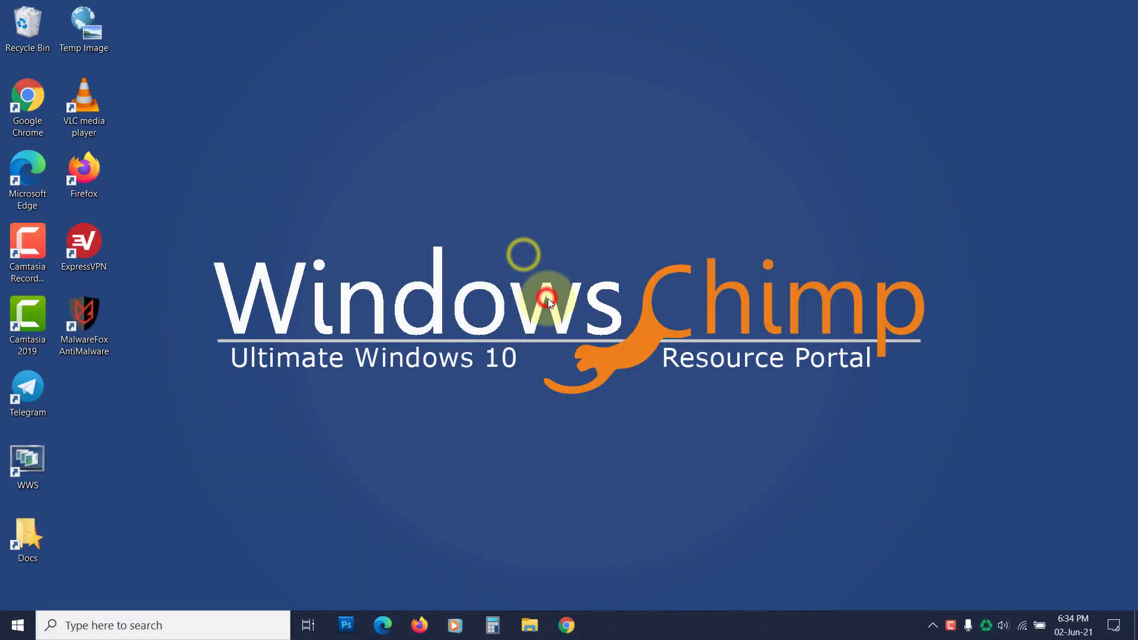
# Search for 'control panel' and open its list of installed programs.
pyautogui.click(165, 627)
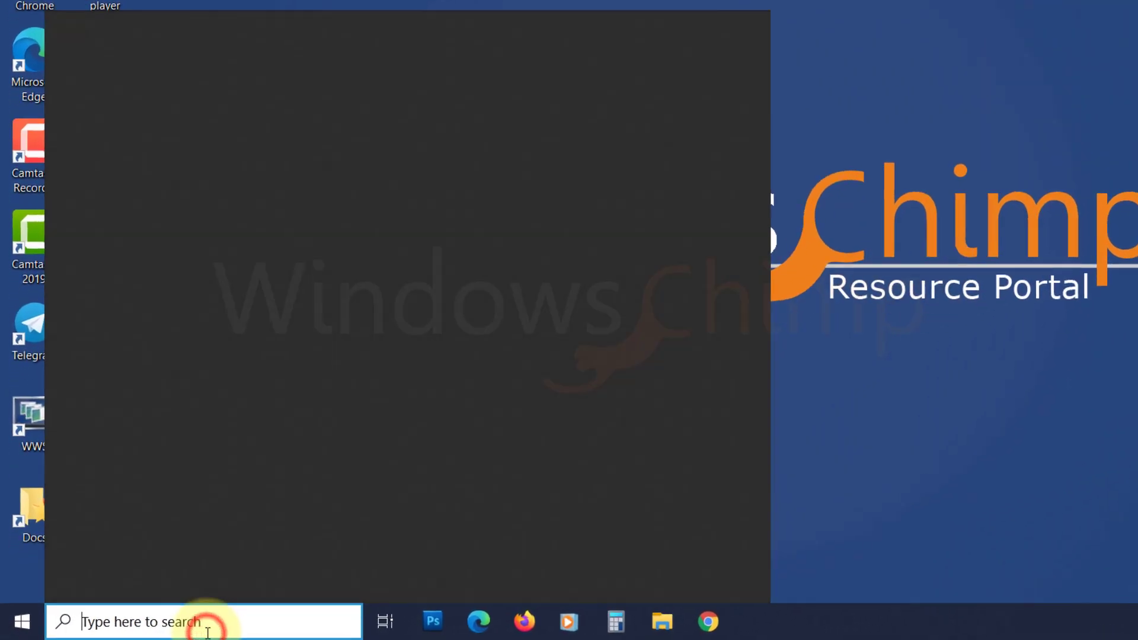
pyautogui.write('control panel')
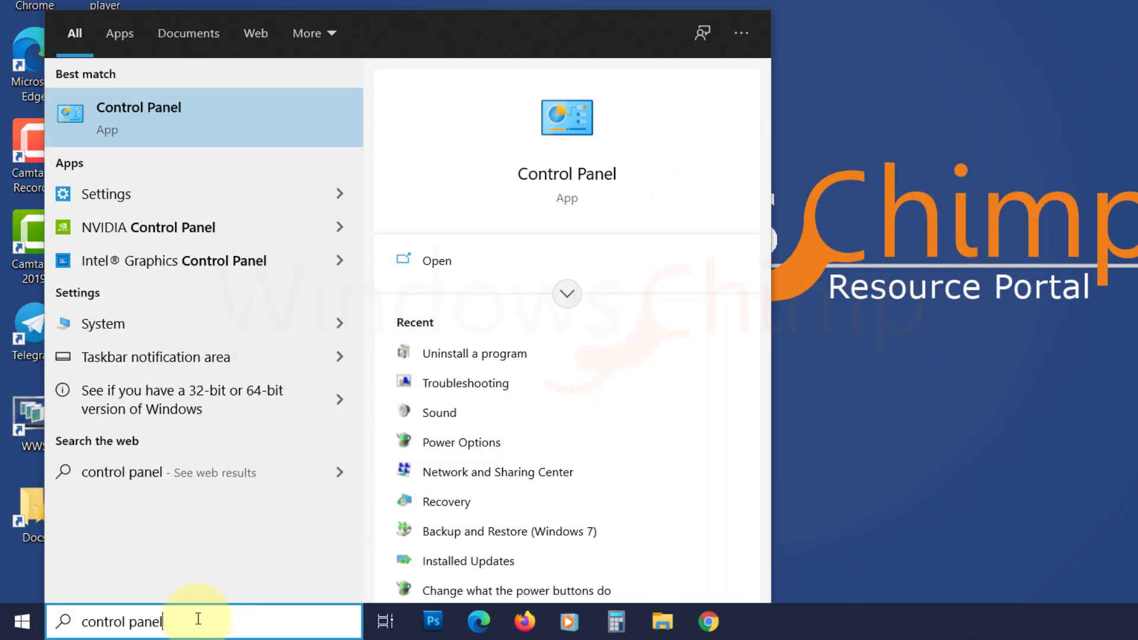
pyautogui.click(224, 122)
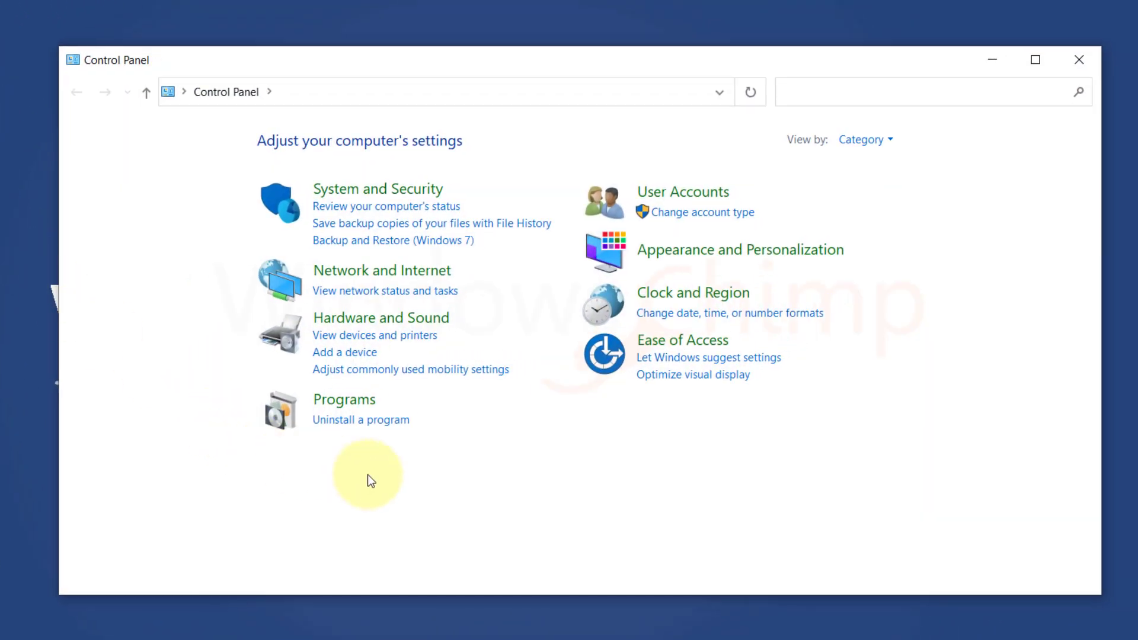
pyautogui.click(369, 424)
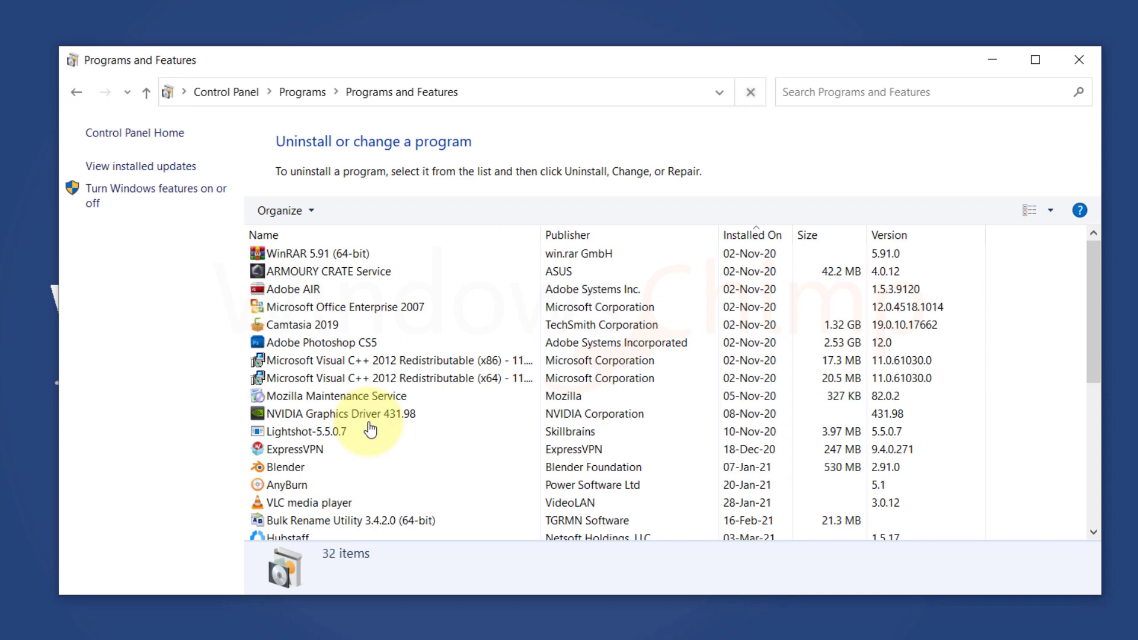
# Browse the installed programs, selecting entries such as Camtasia 2019, Blender and AnyBurn.
pyautogui.click(330, 274)
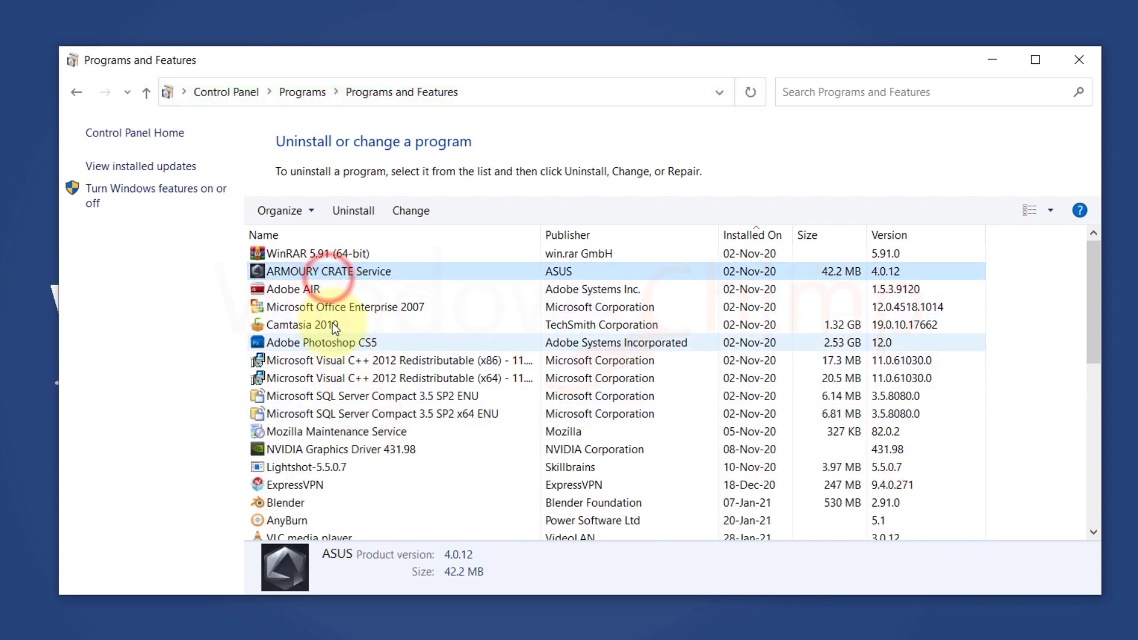
pyautogui.click(333, 326)
pyautogui.scroll(-1, 343, 393)
pyautogui.click(331, 396)
pyautogui.scroll(-2, 332, 415)
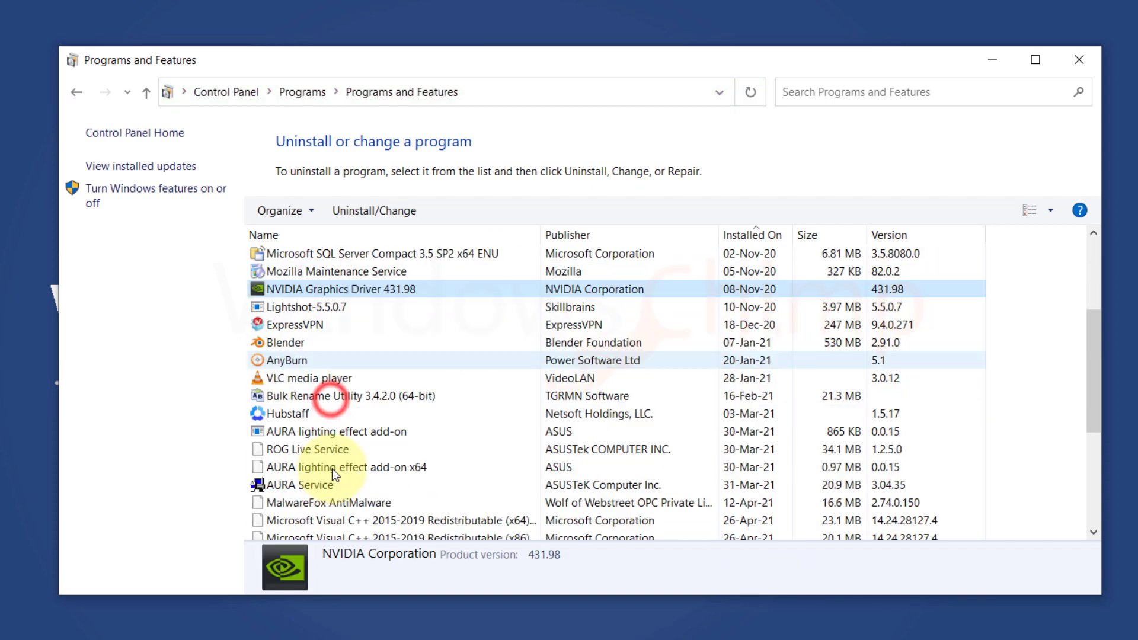
pyautogui.click(309, 344)
pyautogui.click(309, 363)
pyautogui.click(320, 377)
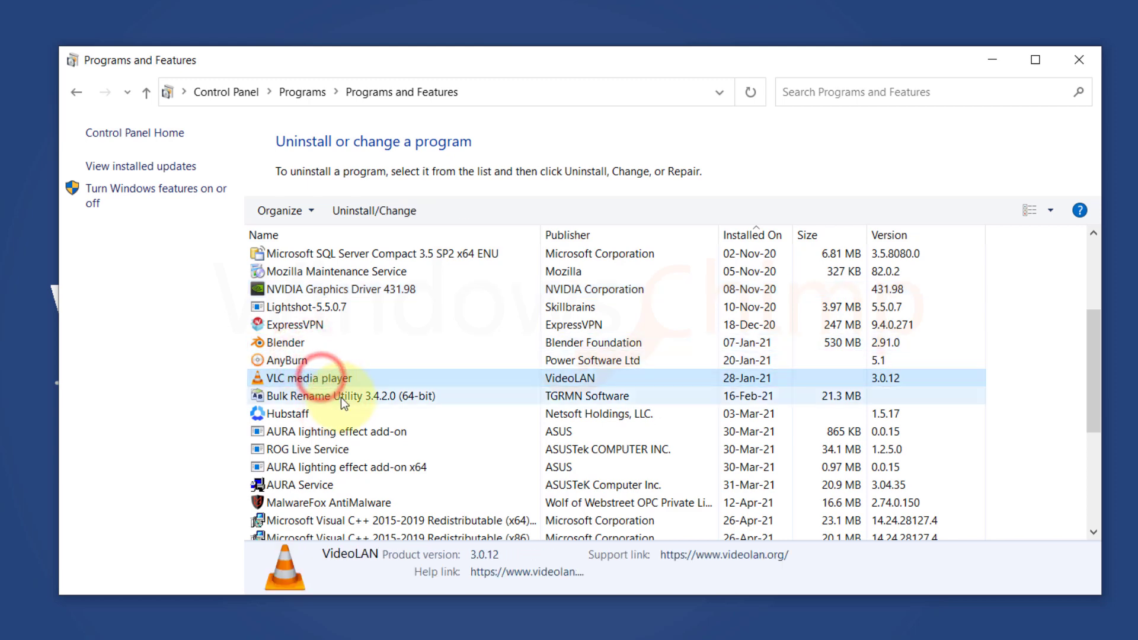
pyautogui.click(342, 397)
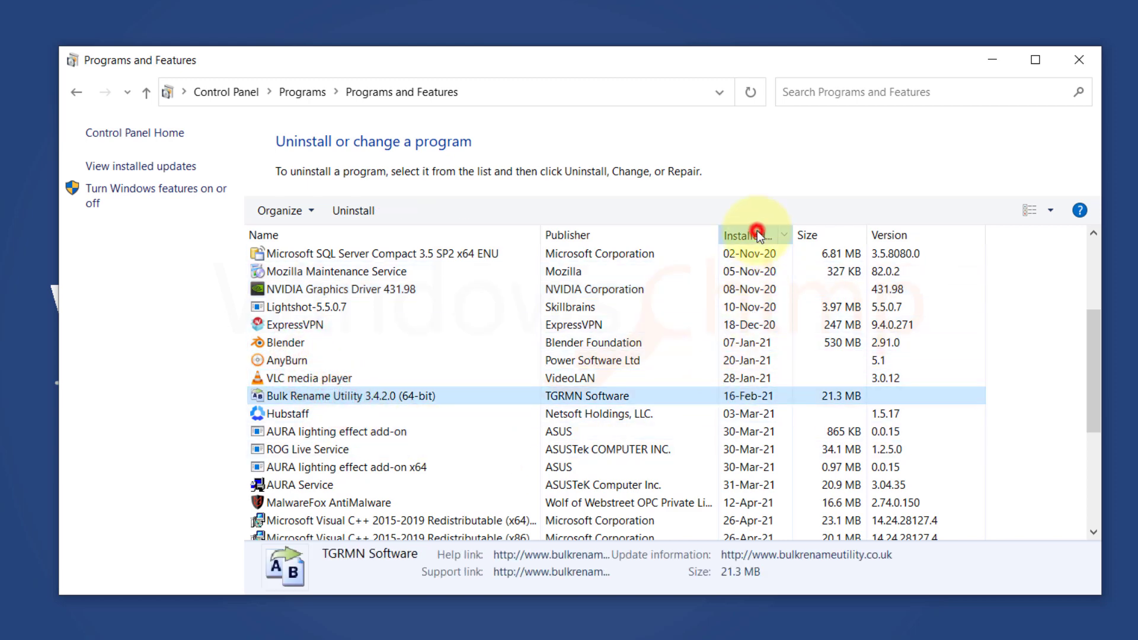
# Sort the programs by Installed On, newest first, then uninstall AnyBurn and approve UAC.
pyautogui.click(757, 232)
pyautogui.click(747, 255)
pyautogui.click(320, 378)
pyautogui.scroll(-4, 320, 379)
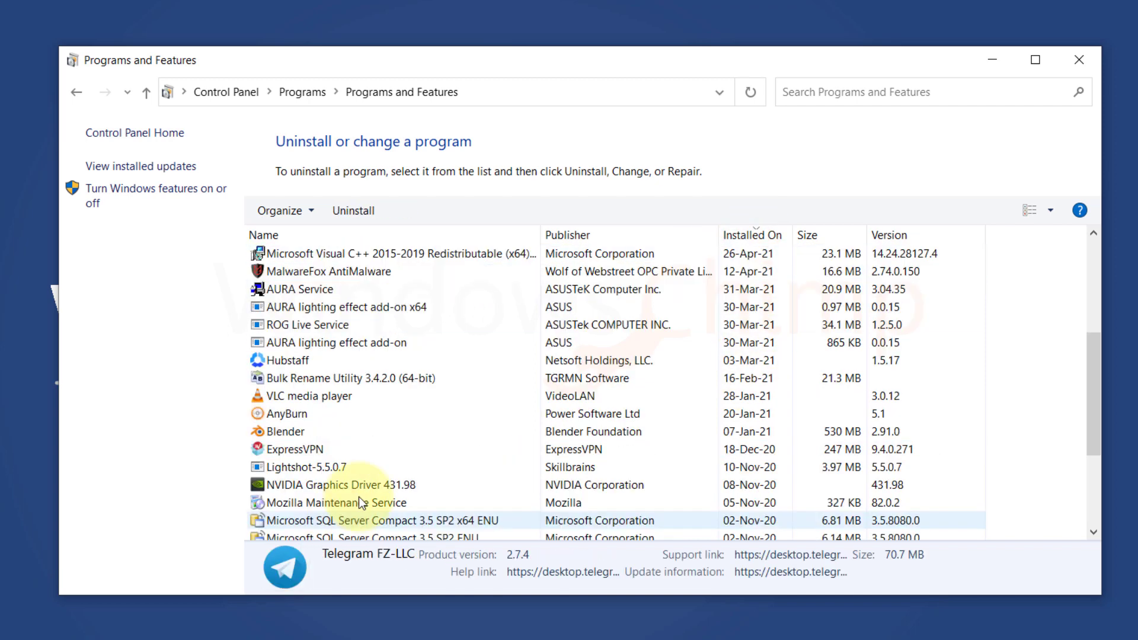
pyautogui.click(326, 413)
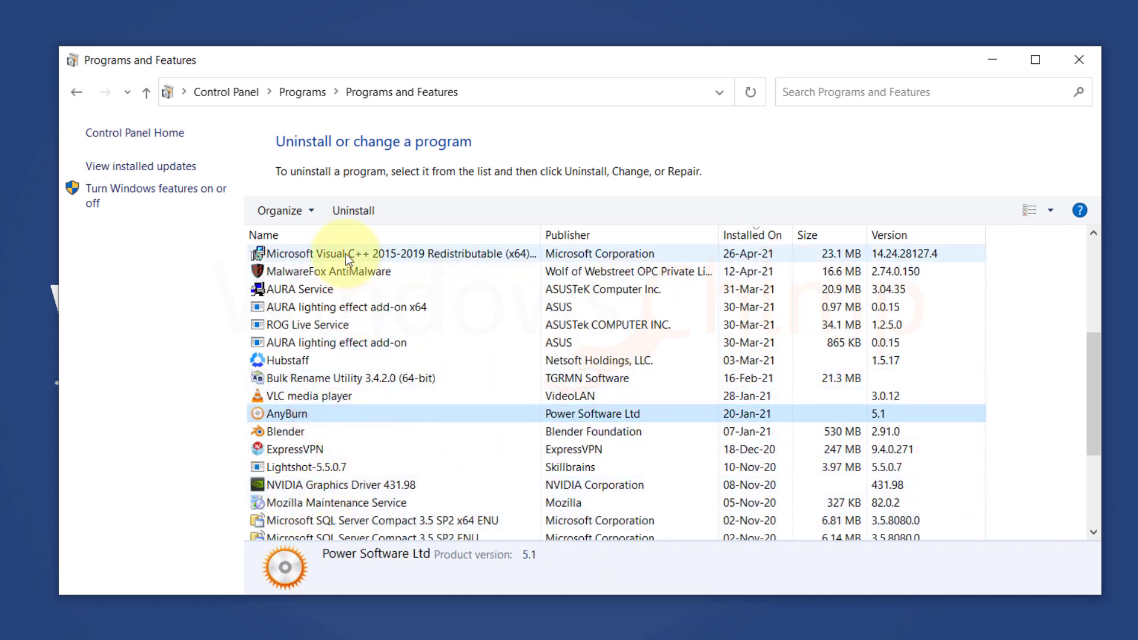
pyautogui.click(346, 211)
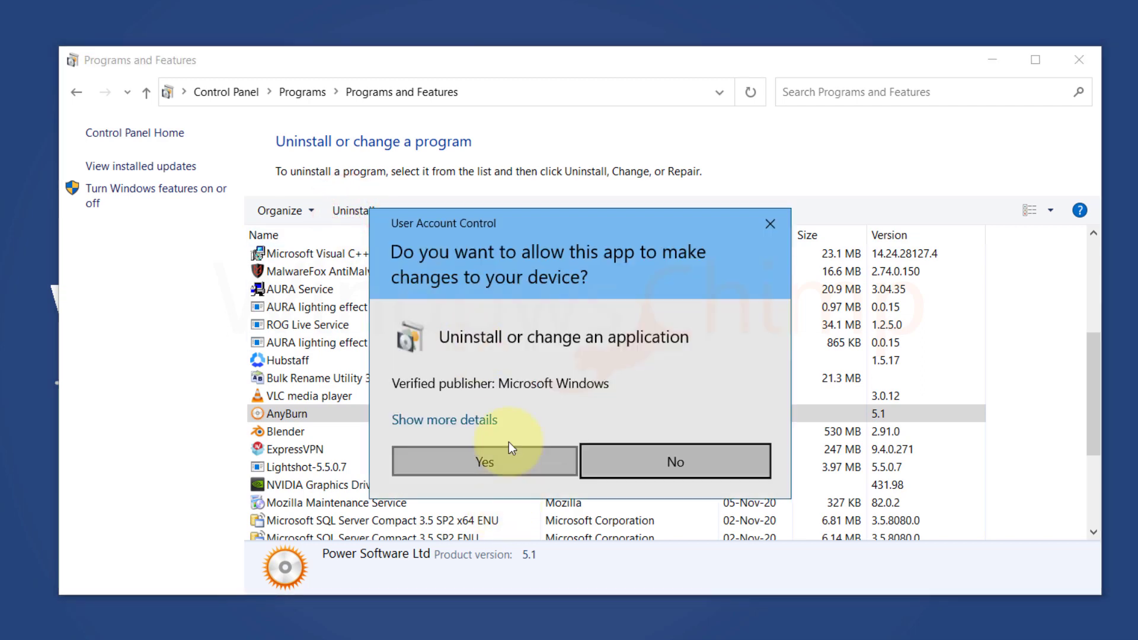
pyautogui.click(487, 461)
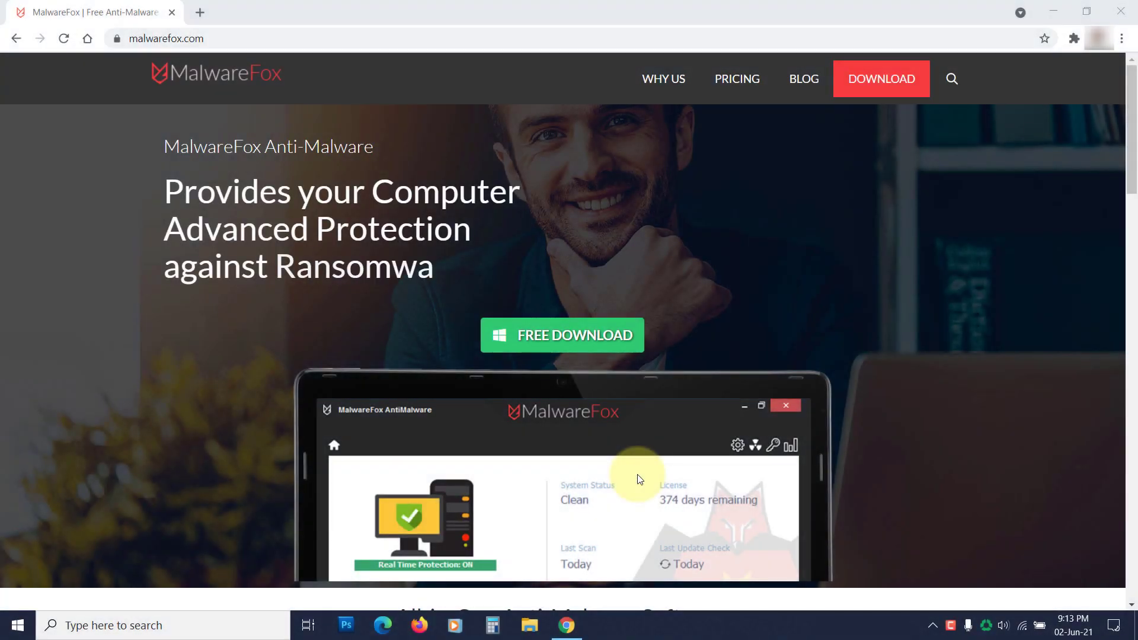
# Download the MalwareFox installer from the malwarefox.com free-download page.
pyautogui.scroll(-15, 528, 376)
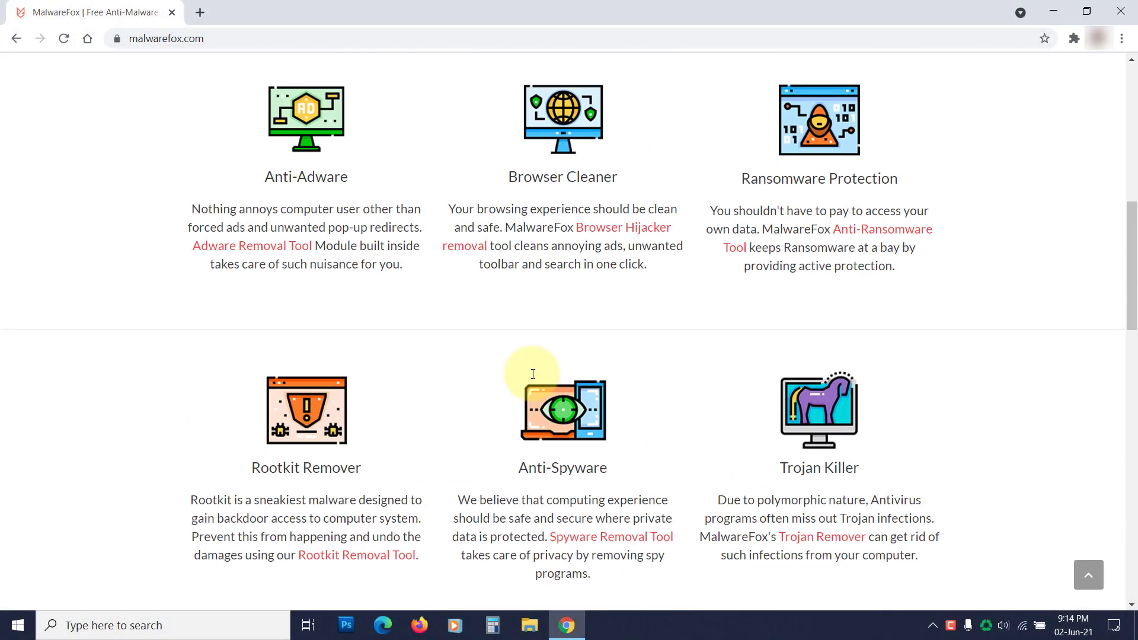
pyautogui.scroll(-10, 596, 372)
pyautogui.scroll(15, 599, 365)
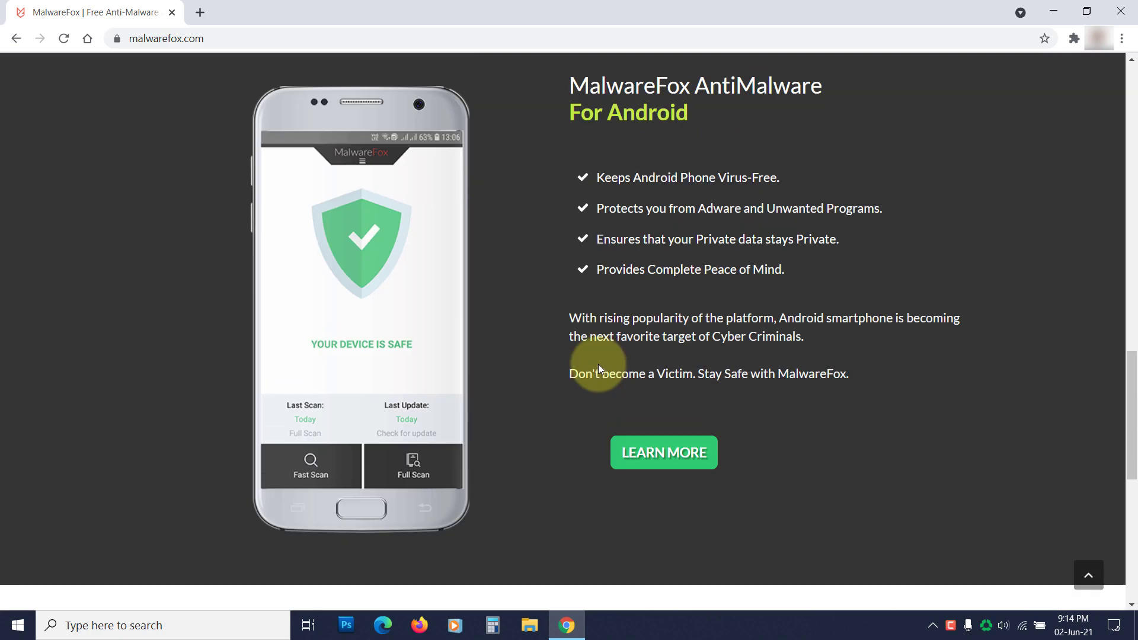
pyautogui.scroll(6, 599, 363)
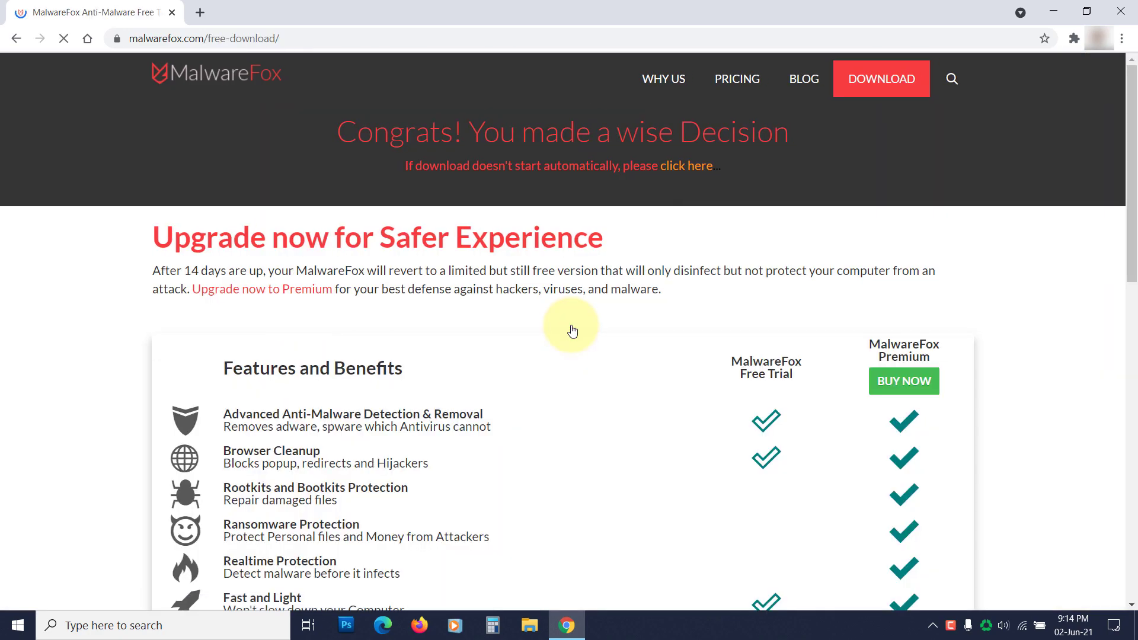
pyautogui.click(571, 326)
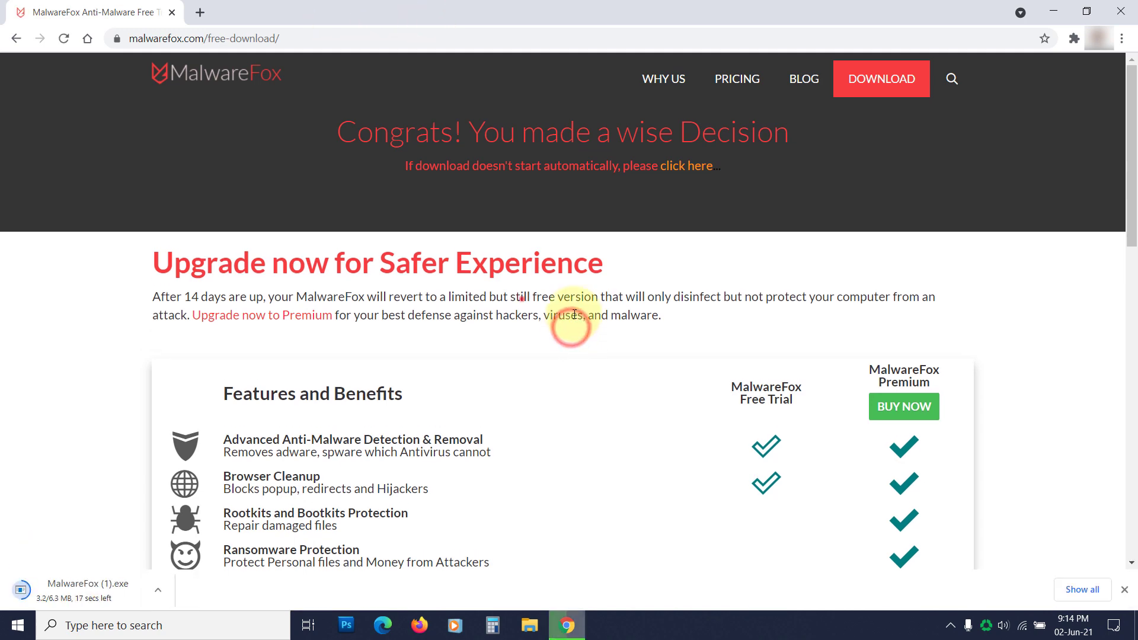
pyautogui.click(520, 300)
# Run the installer in English, accept the license, keep the default folder and install.
pyautogui.click(489, 416)
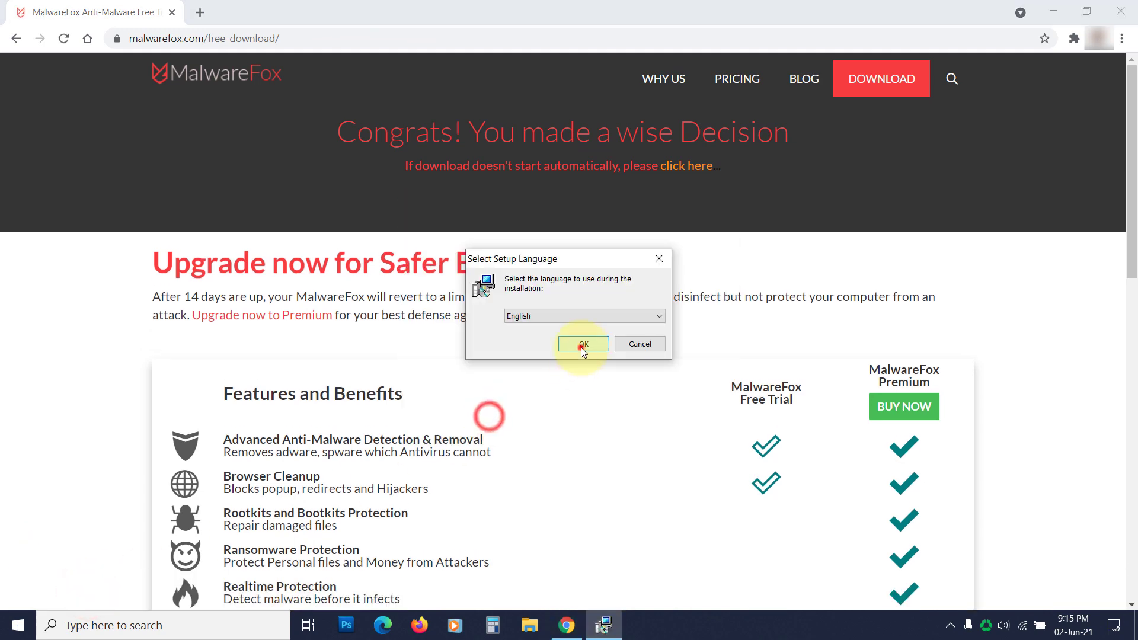
pyautogui.click(581, 348)
pyautogui.click(648, 428)
pyautogui.click(504, 386)
pyautogui.click(648, 429)
pyautogui.click(648, 428)
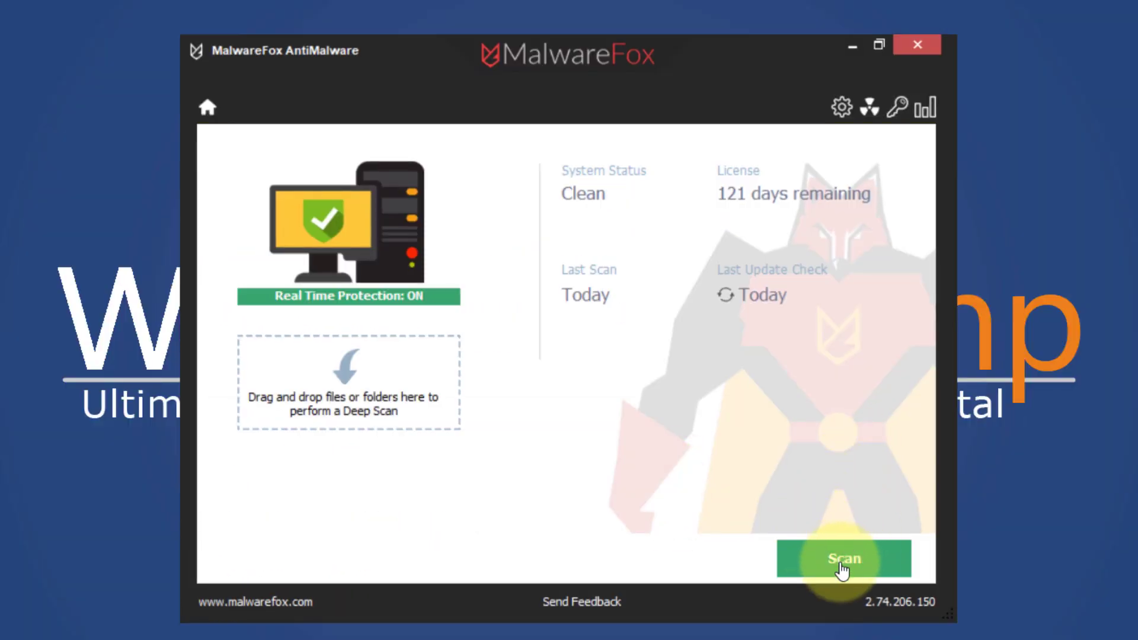
# Start a System Scan from the MalwareFox main window.
pyautogui.click(853, 557)
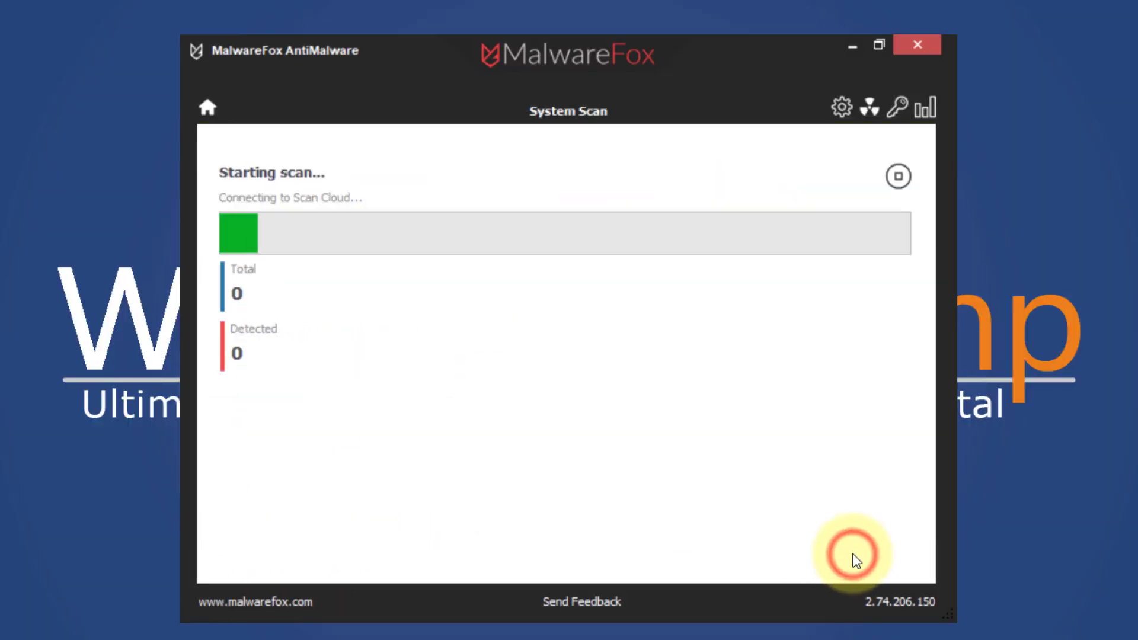
pyautogui.click(849, 544)
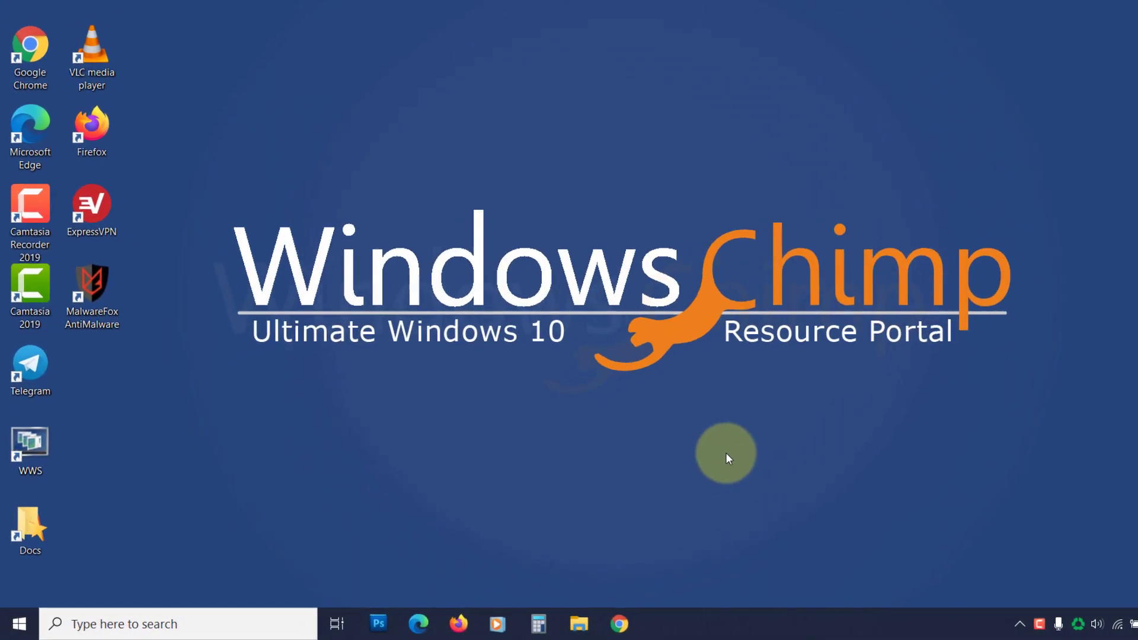
# Search 'Troubleshoot' and open the Additional troubleshooters list in Settings.
pyautogui.click(241, 623)
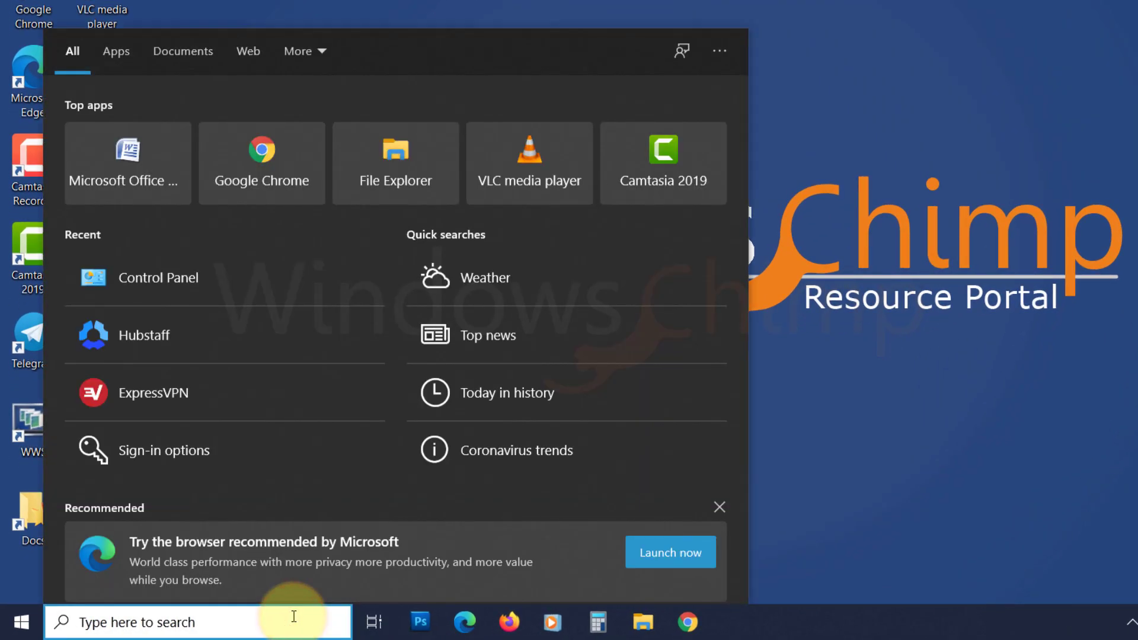
pyautogui.write('Troubleshoot')
pyautogui.click(234, 120)
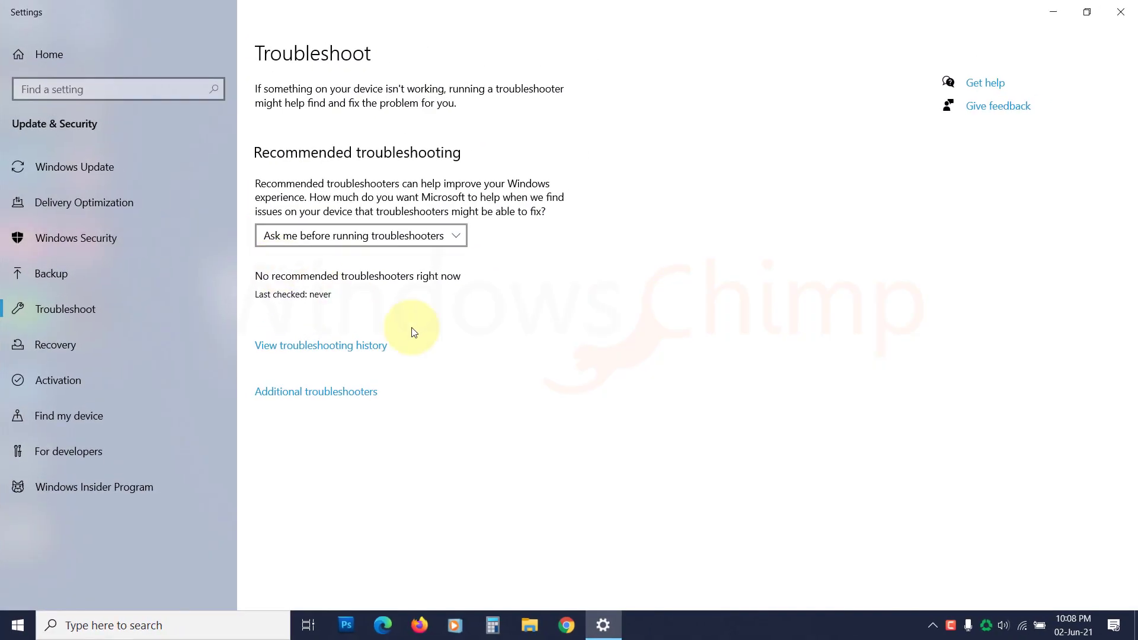
pyautogui.click(325, 393)
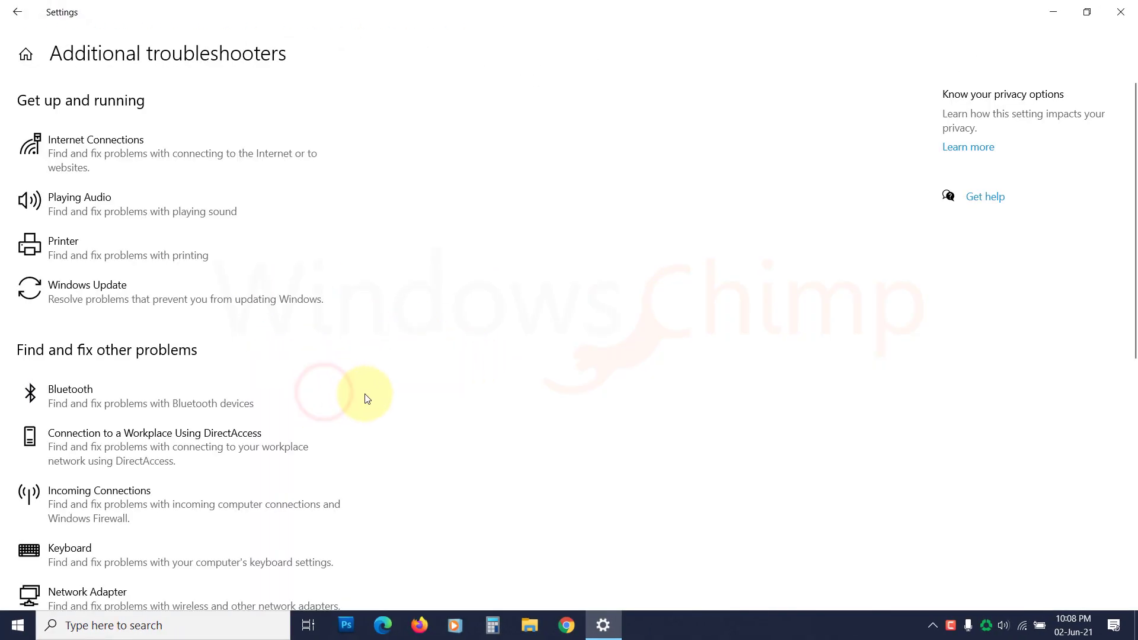
# Run the Program Compatibility Troubleshooter, pick Not Listed, then cancel it.
pyautogui.scroll(-4, 367, 398)
pyautogui.scroll(-2, 356, 363)
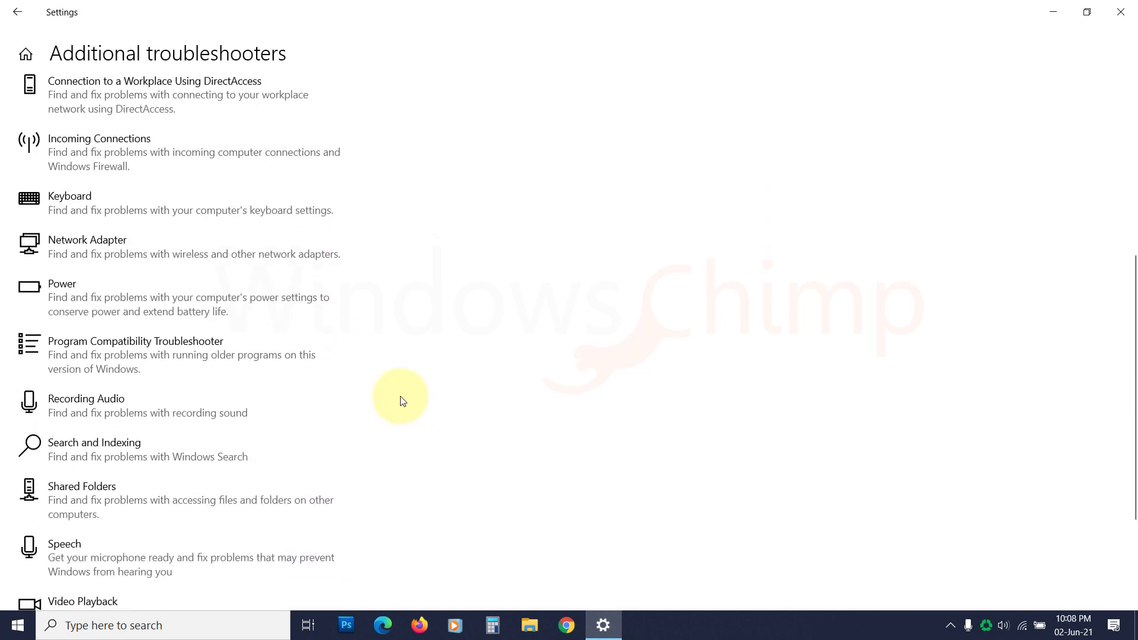
pyautogui.click(246, 351)
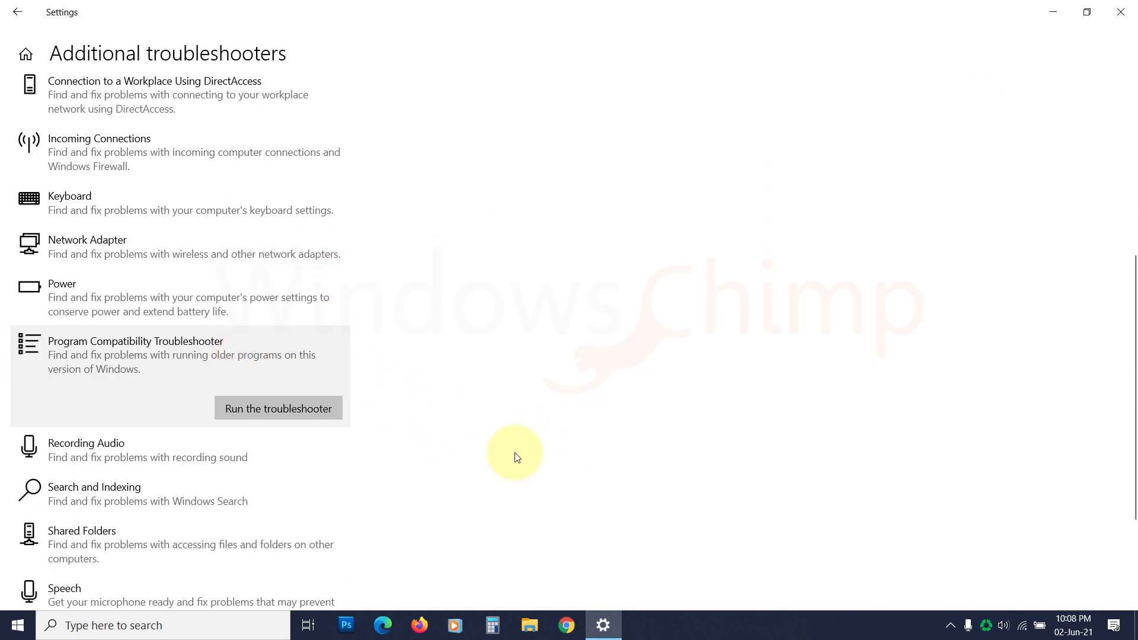
pyautogui.click(304, 410)
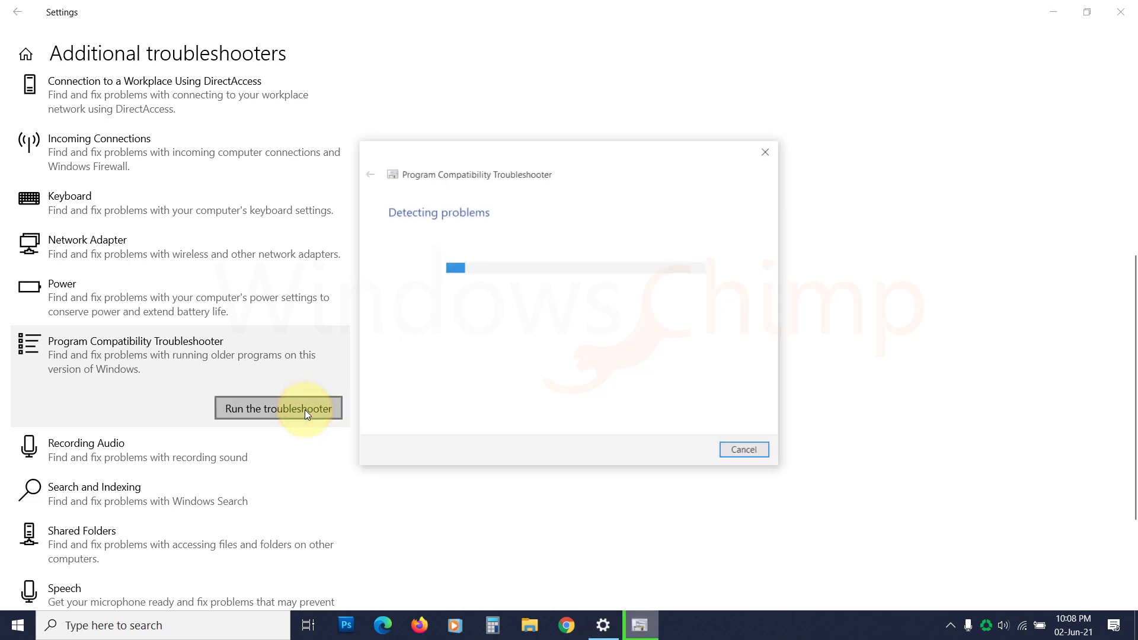
pyautogui.click(599, 423)
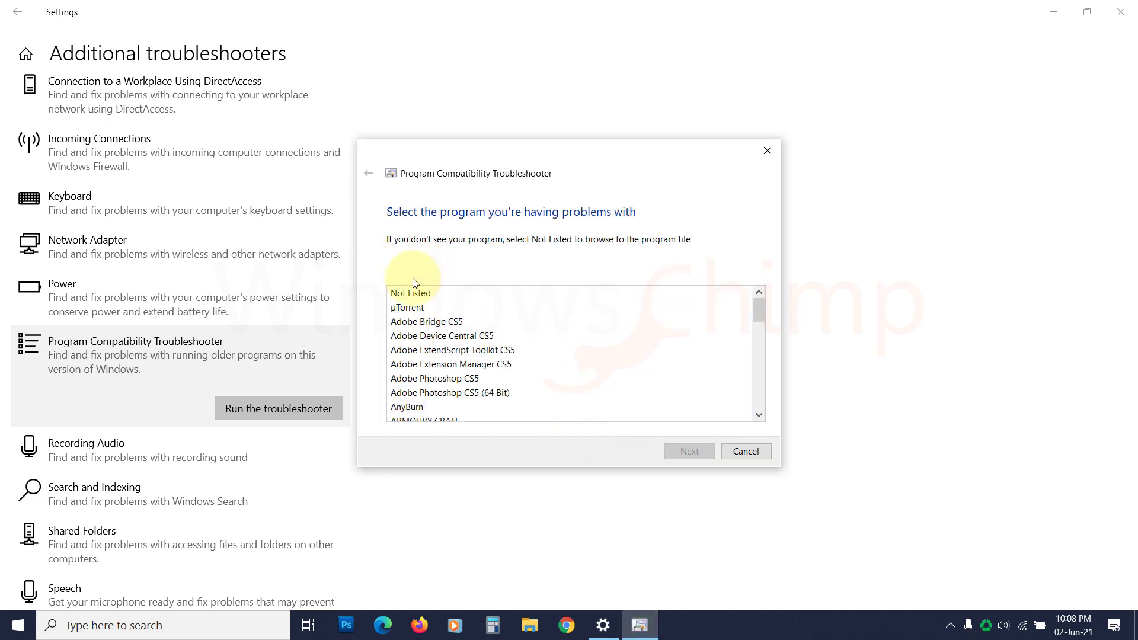
pyautogui.scroll(-10, 484, 395)
pyautogui.scroll(10, 483, 396)
pyautogui.click(432, 294)
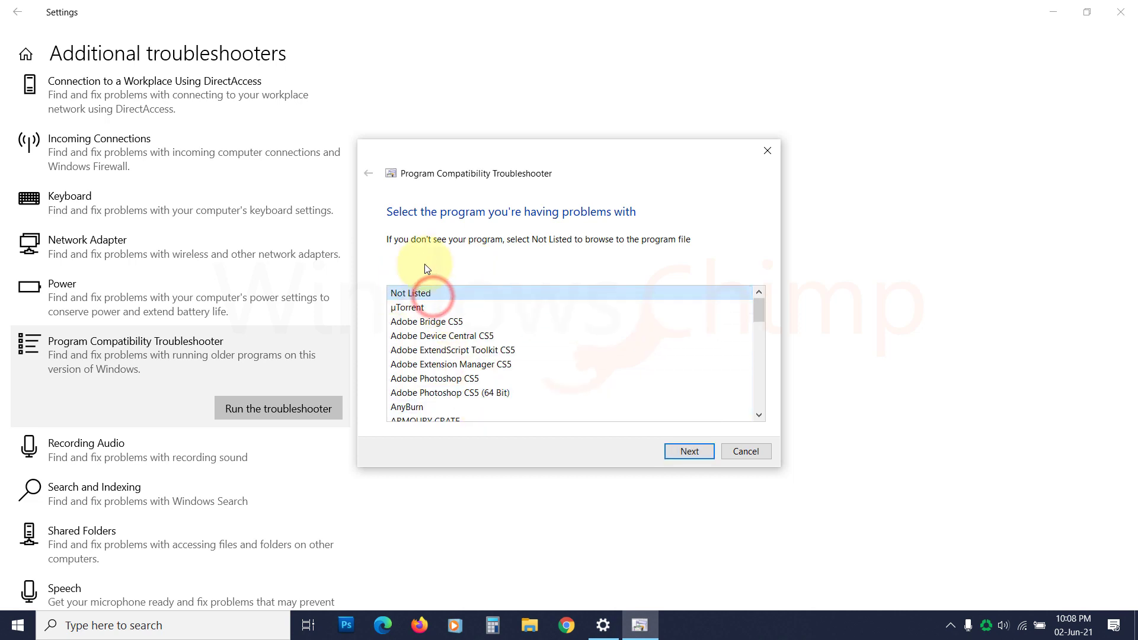
pyautogui.click(690, 452)
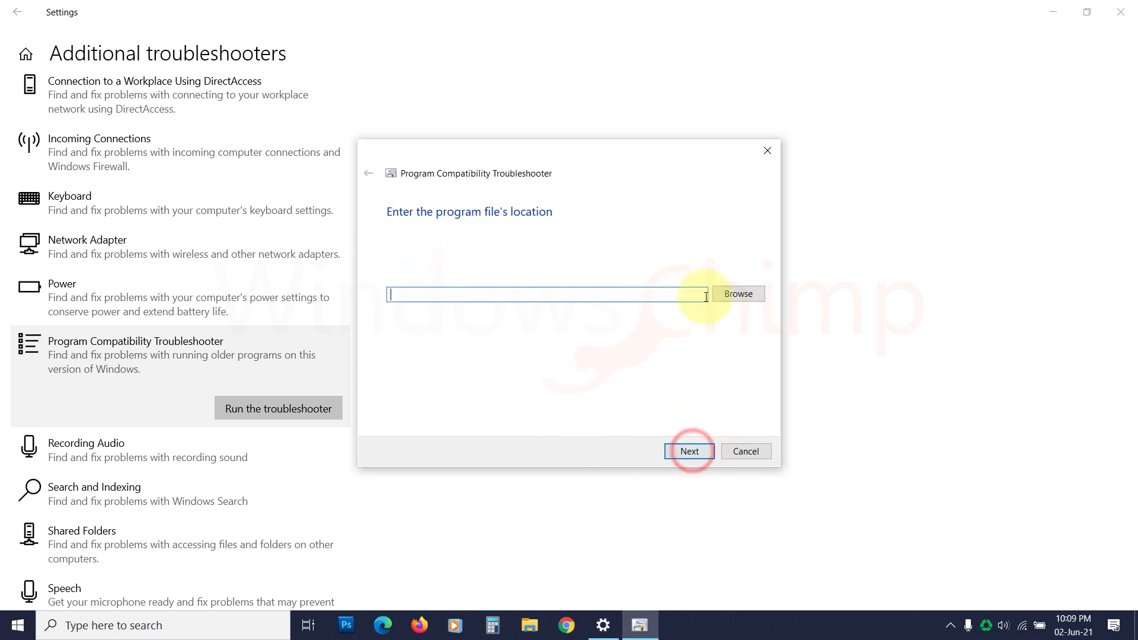
pyautogui.click(747, 452)
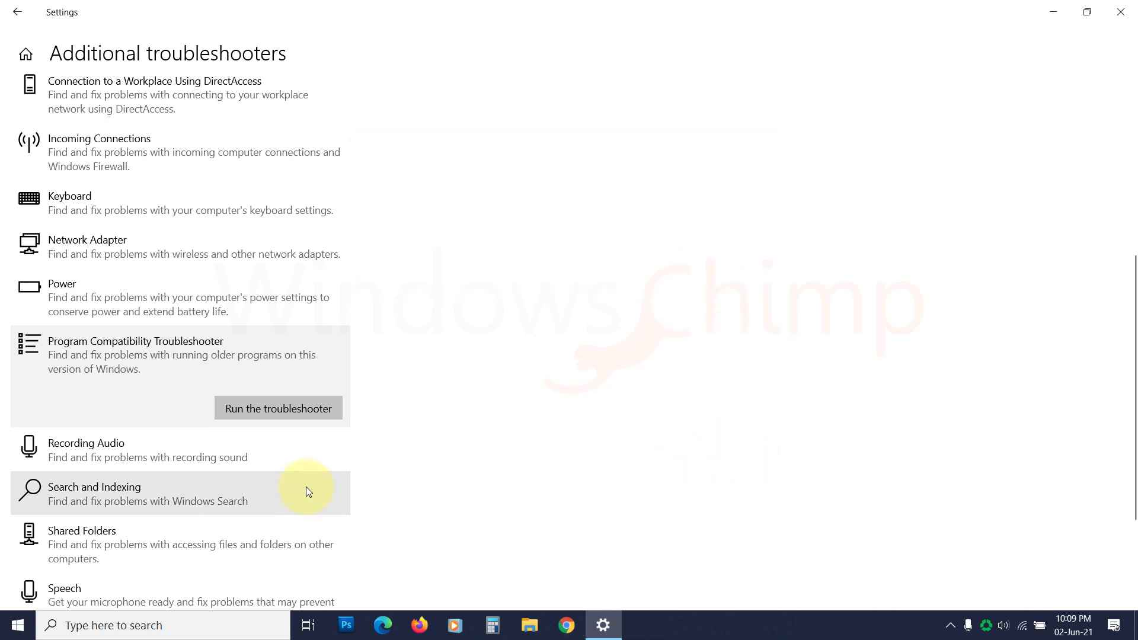
# Run the Windows Store Apps troubleshooter and skip turning User Account Control back on.
pyautogui.scroll(-3, 325, 474)
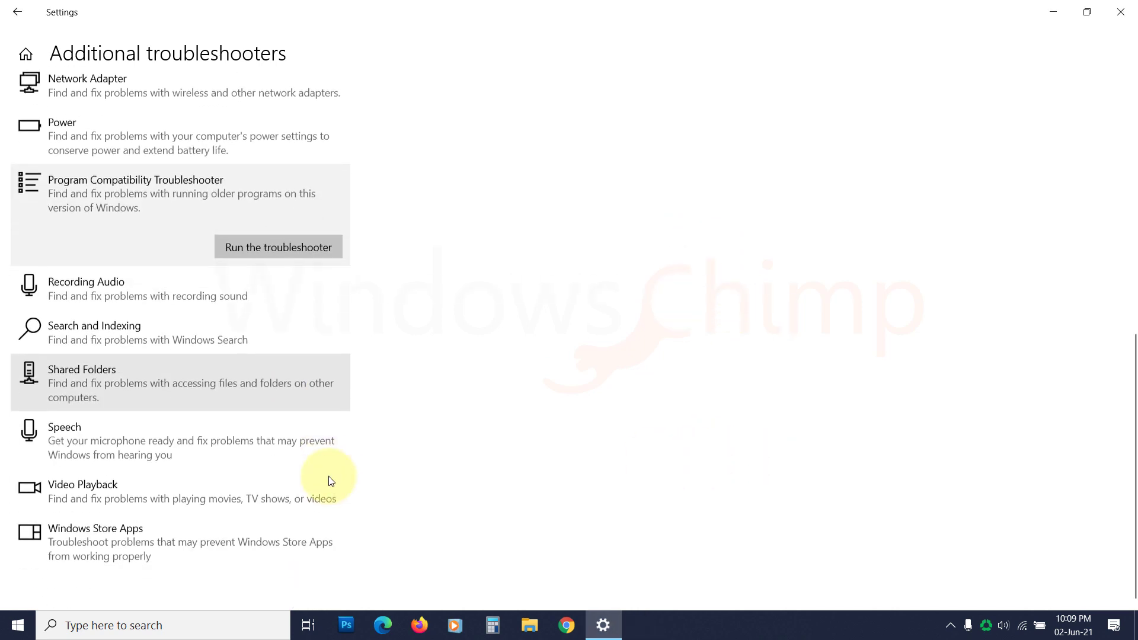
pyautogui.click(212, 535)
pyautogui.click(319, 551)
pyautogui.click(605, 437)
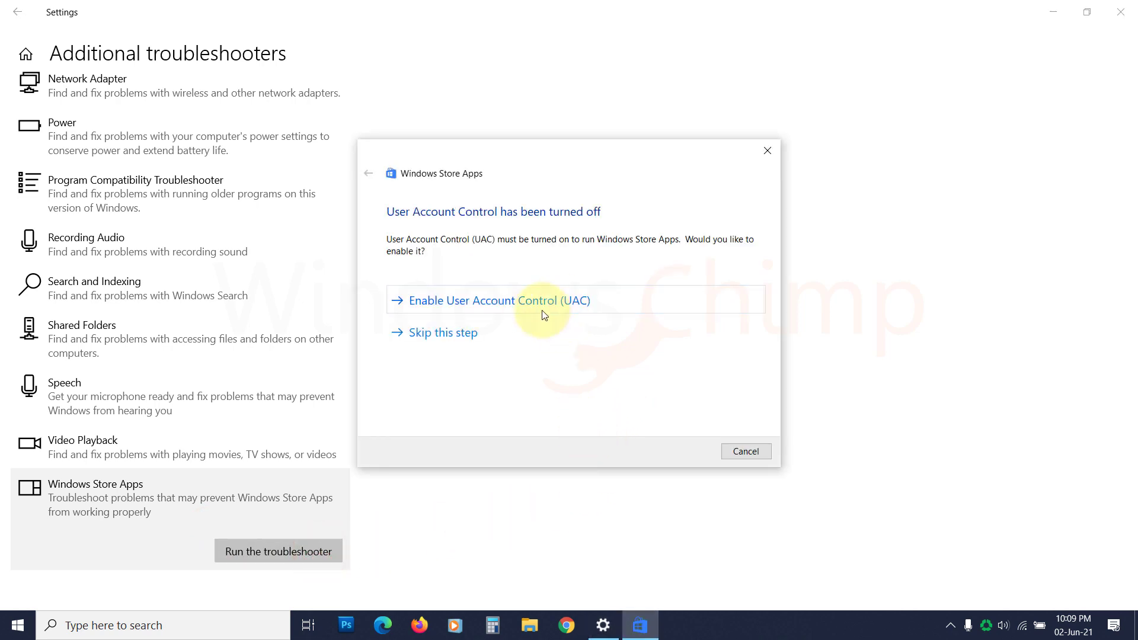
pyautogui.click(436, 339)
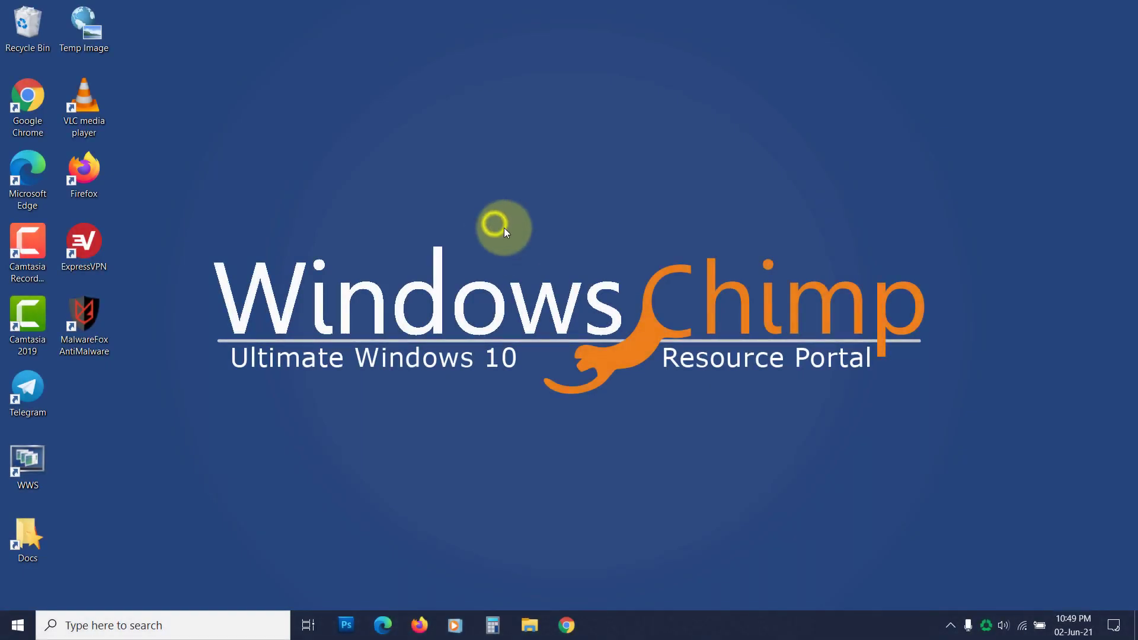
# Refresh the desktop, then run Command Prompt as administrator from a 'cmd' search, approving UAC.
pyautogui.rightClick(495, 223)
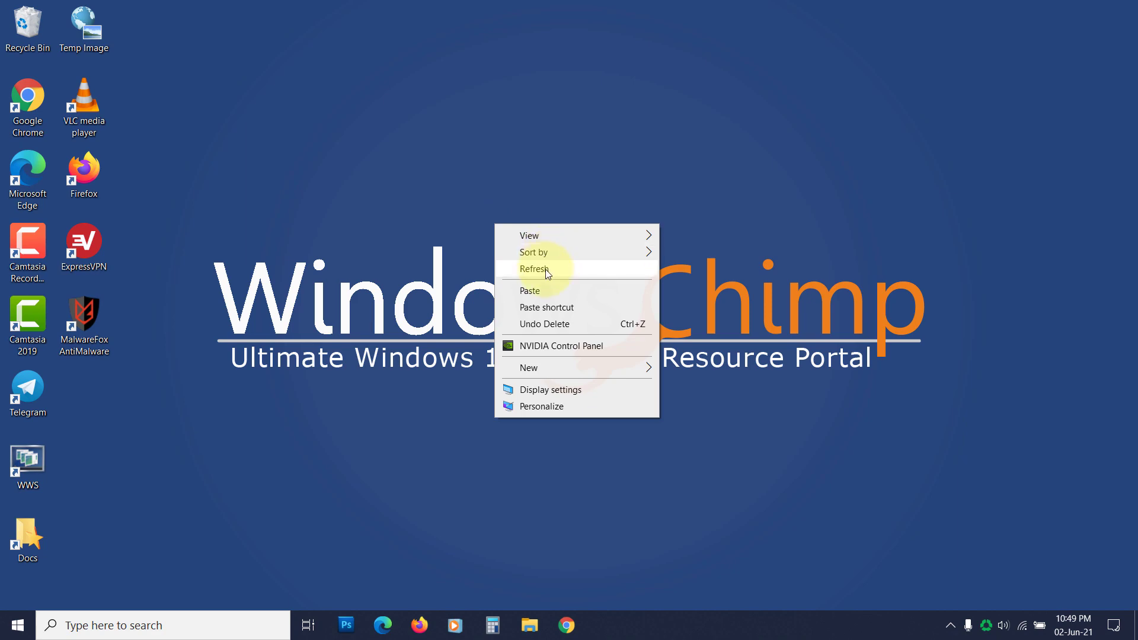
pyautogui.click(545, 269)
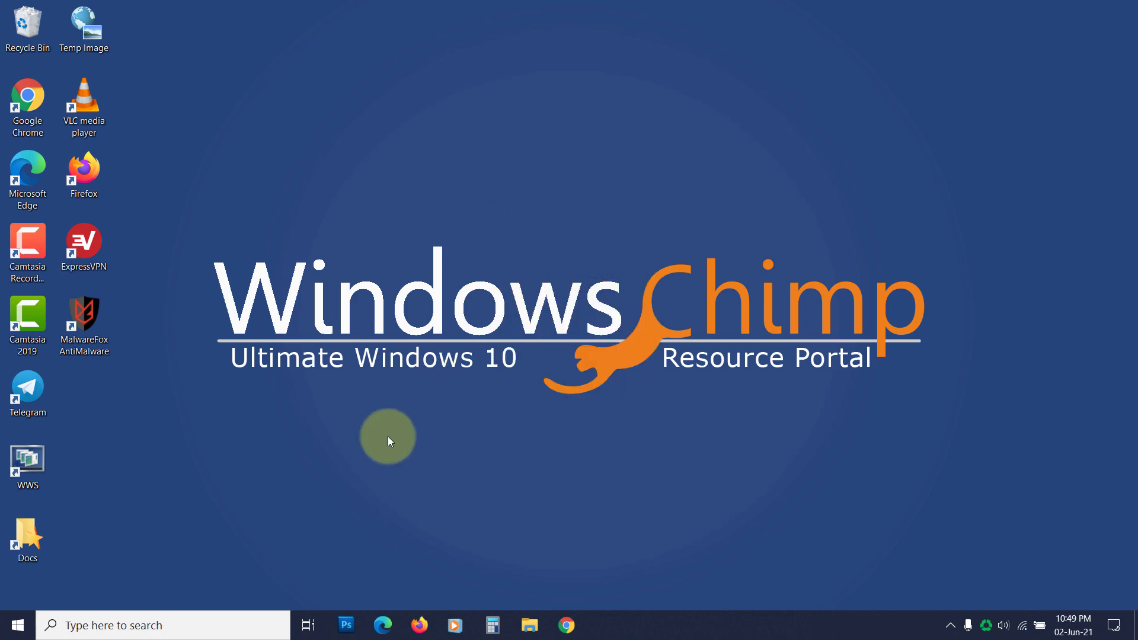
pyautogui.click(233, 623)
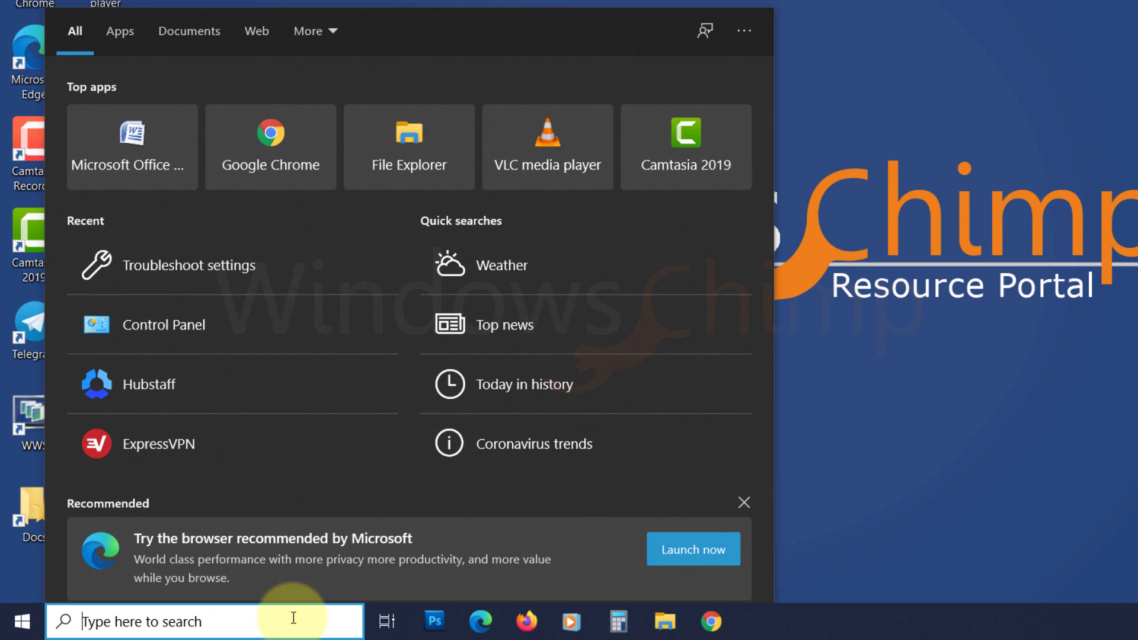
pyautogui.write('cmd')
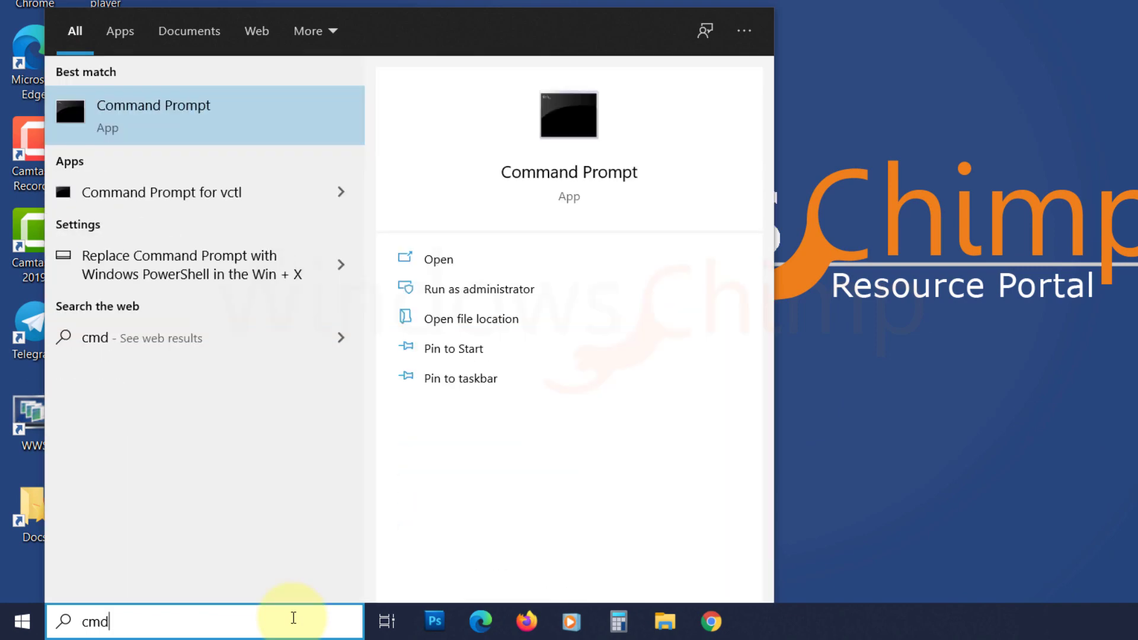
pyautogui.rightClick(188, 123)
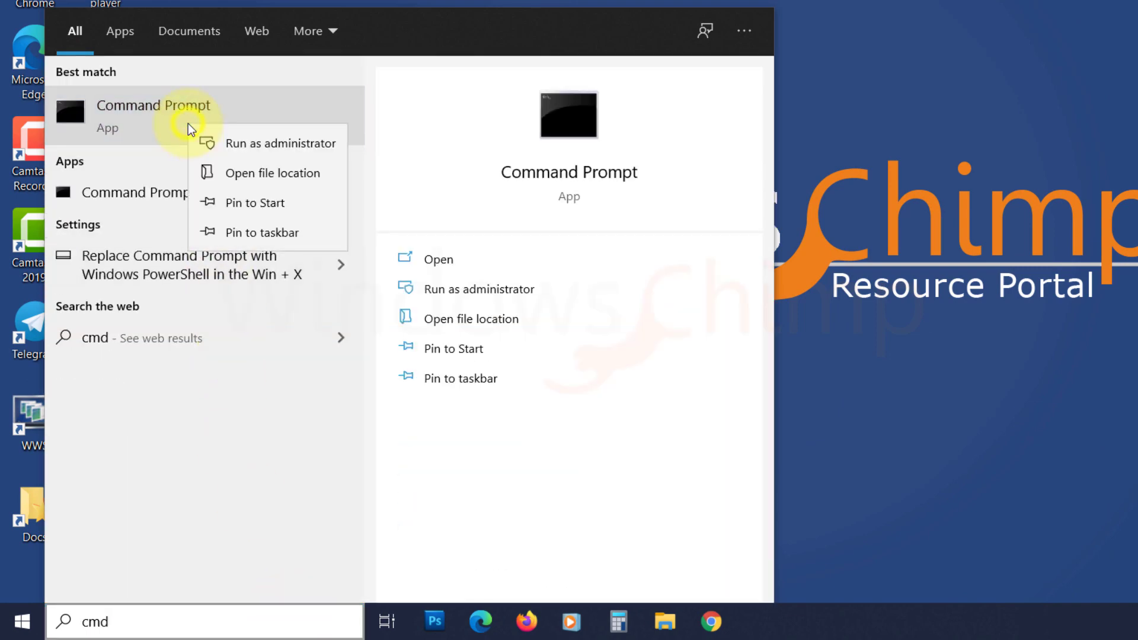
pyautogui.click(223, 146)
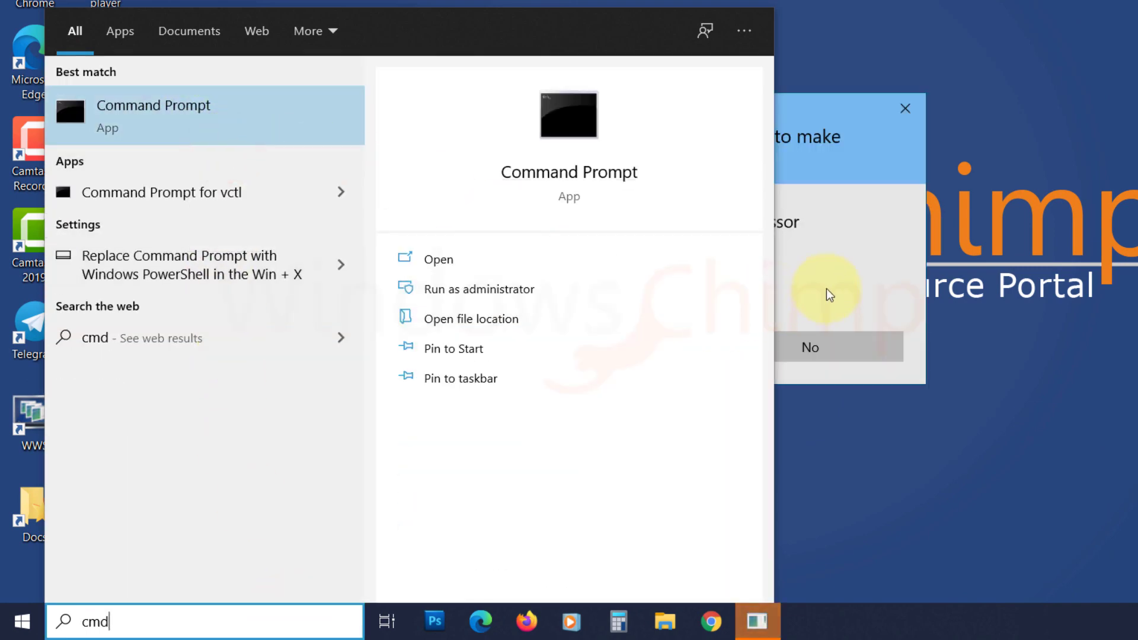
pyautogui.click(826, 289)
pyautogui.click(618, 347)
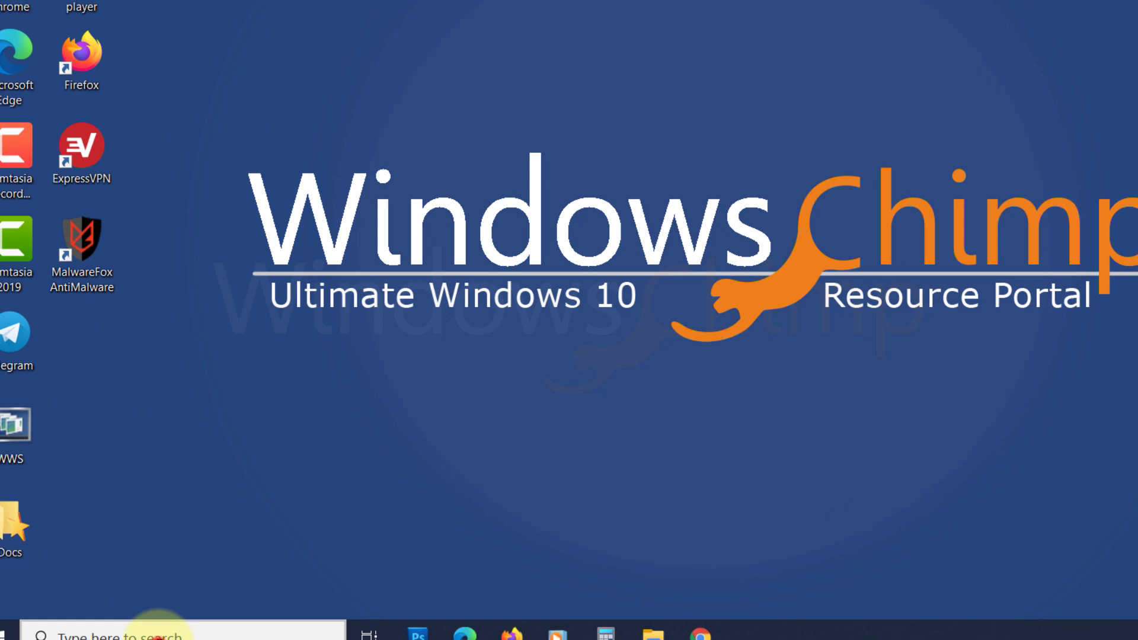
# Launch an elevated Command Prompt and answer Y to schedule chkdsk /f /r on C: at restart.
pyautogui.click(182, 622)
pyautogui.write('co')
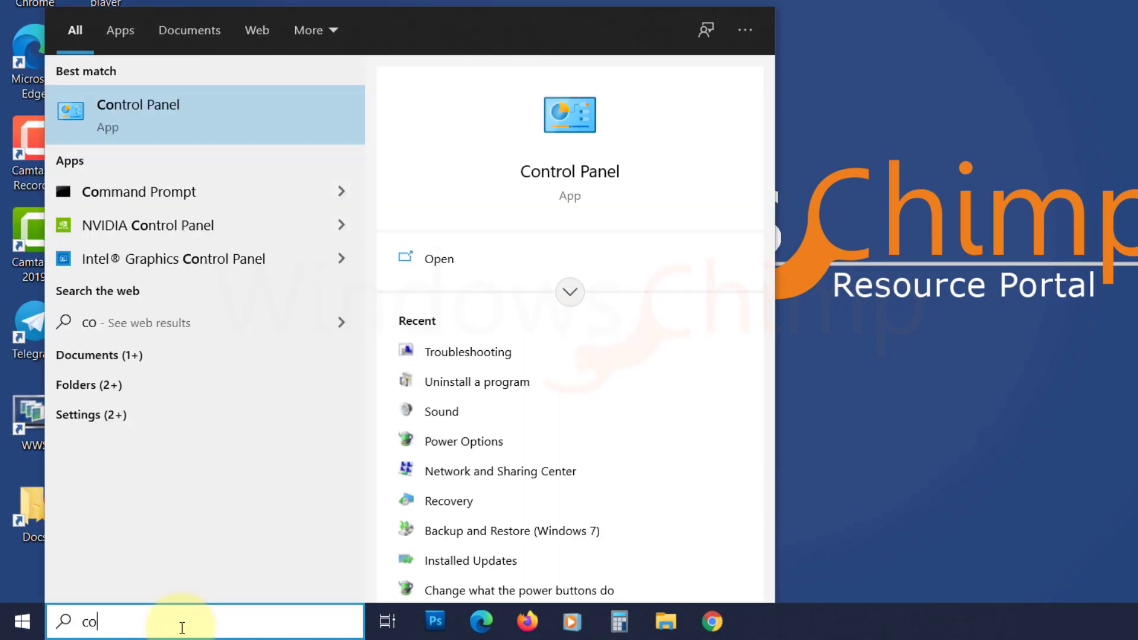
pyautogui.write('mmand')
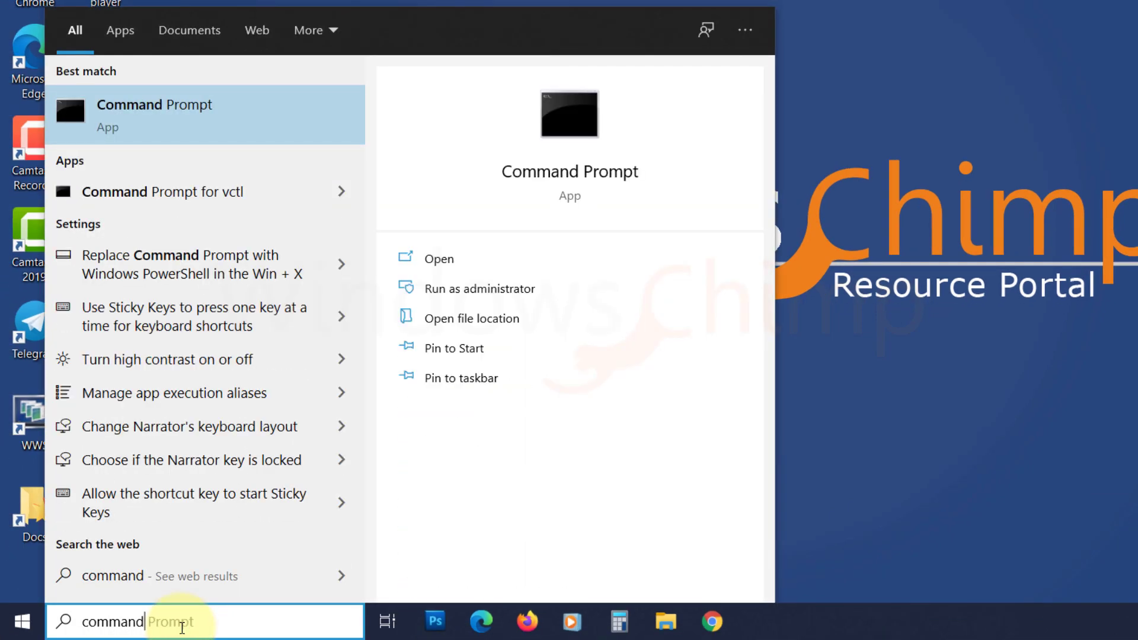
pyautogui.rightClick(231, 126)
pyautogui.click(268, 147)
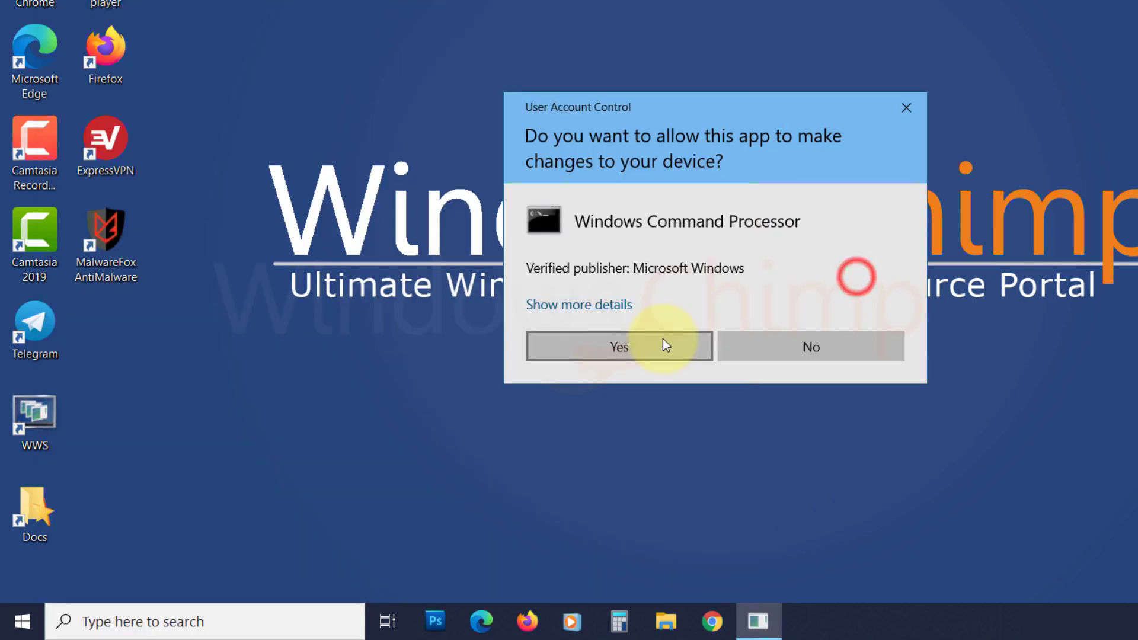
pyautogui.click(646, 342)
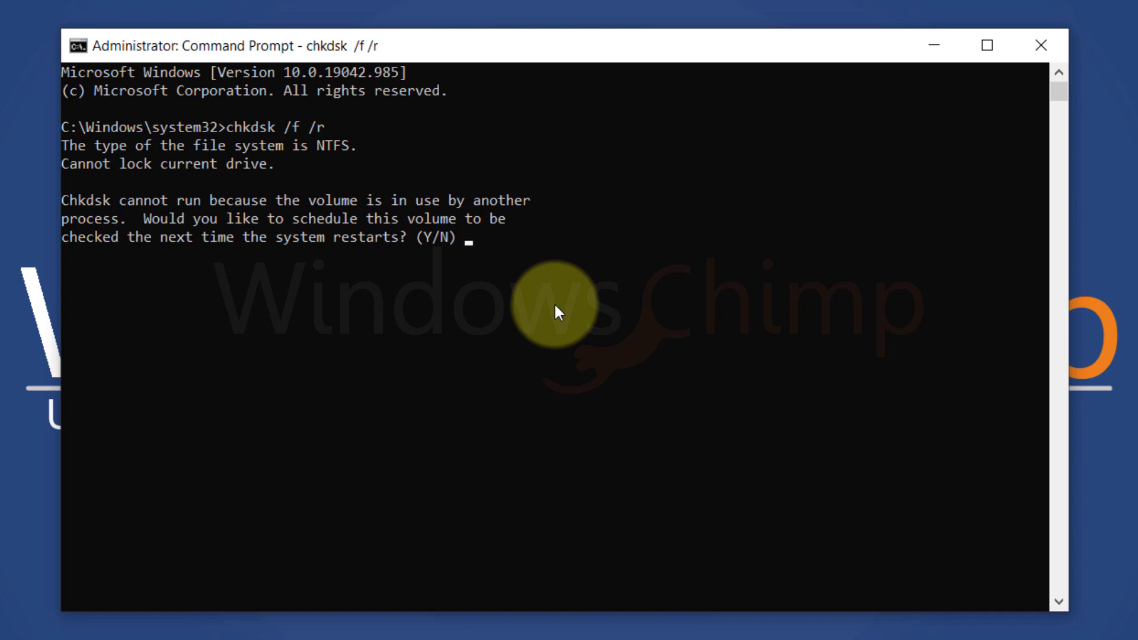
pyautogui.write('Y')
pyautogui.press('Return')
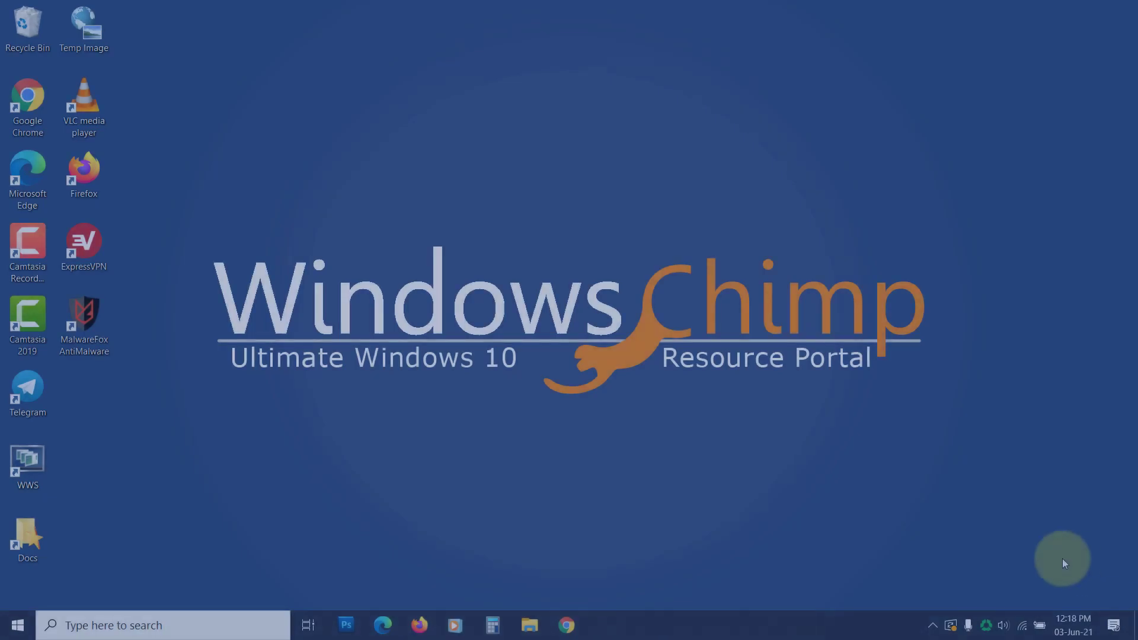
# Refresh the desktop twice from its context menu.
pyautogui.rightClick(564, 284)
pyautogui.click(594, 327)
pyautogui.rightClick(478, 221)
pyautogui.click(511, 262)
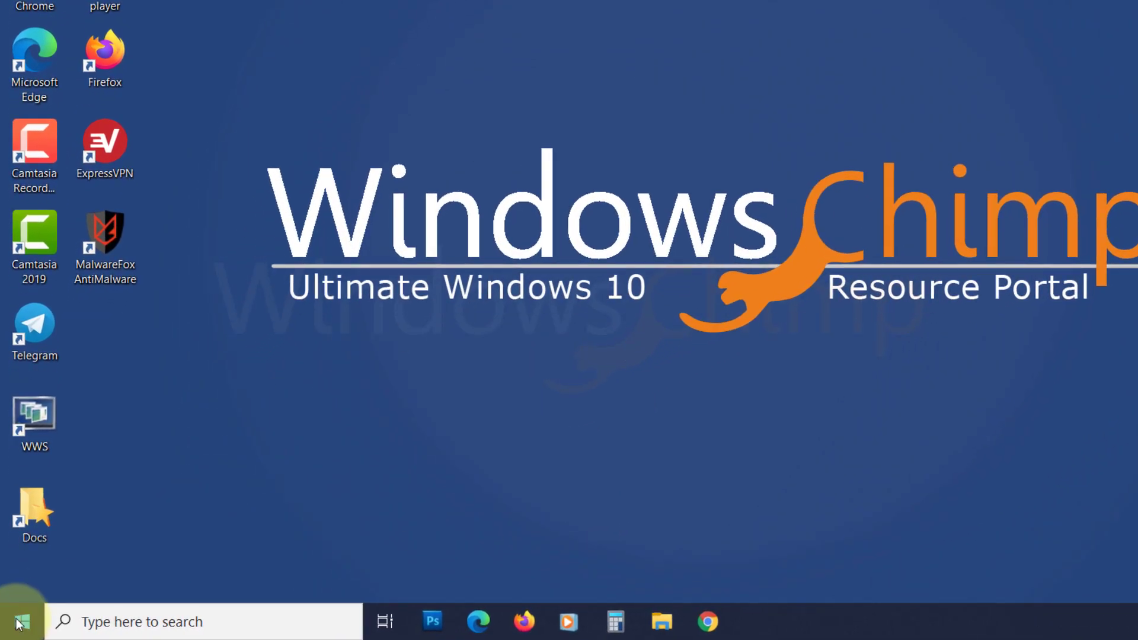
# In Disk Cleanup for C:, uncheck Downloaded Program Files, check Temporary files, and delete them.
pyautogui.click(21, 622)
pyautogui.write('disk cleanup')
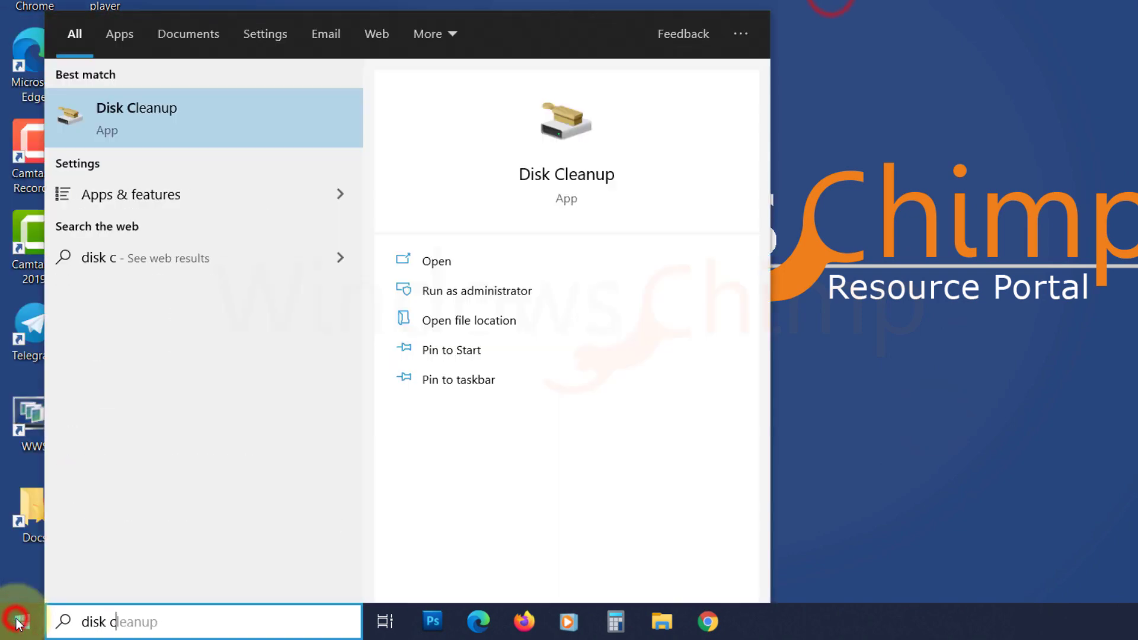
pyautogui.click(196, 137)
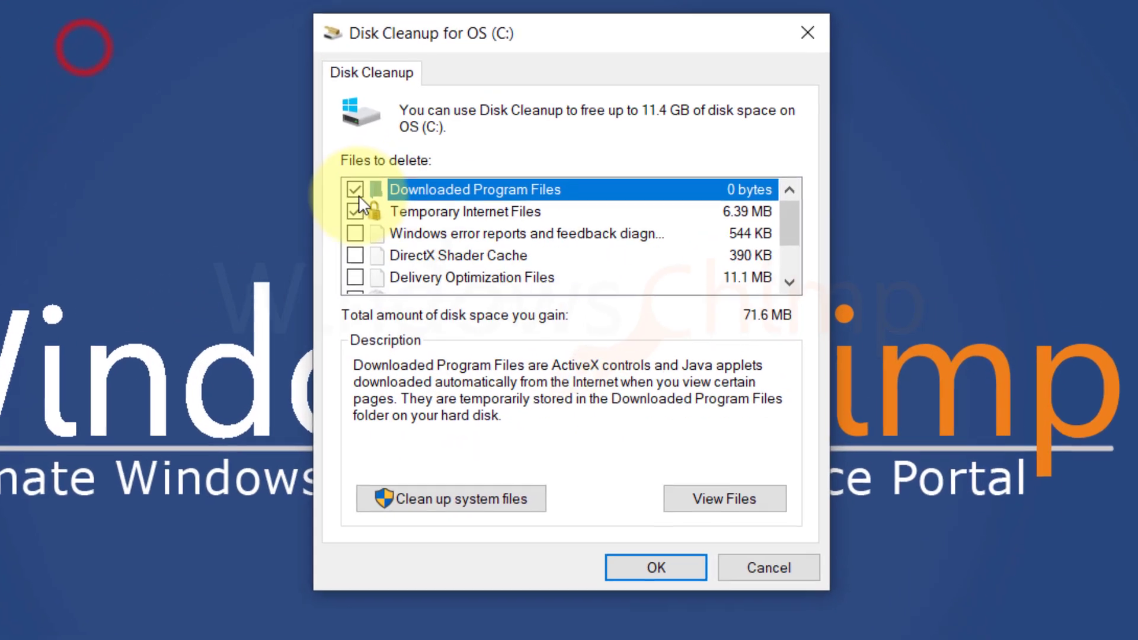
pyautogui.click(334, 202)
pyautogui.scroll(-1, 481, 221)
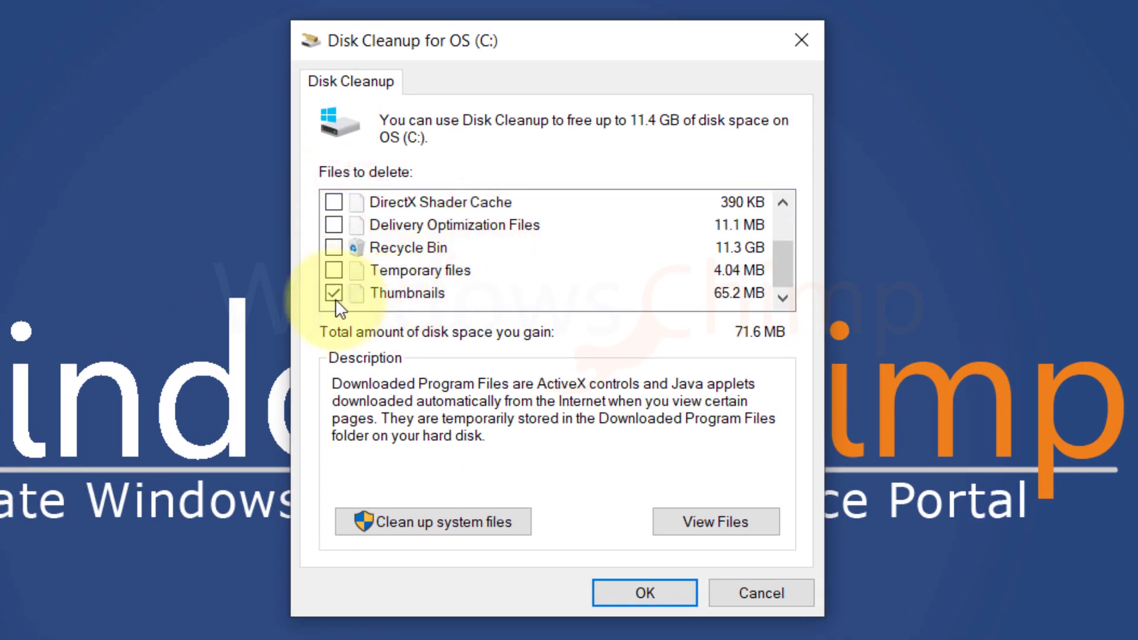
pyautogui.click(334, 270)
pyautogui.scroll(1, 508, 299)
pyautogui.scroll(-1, 522, 302)
pyautogui.click(631, 590)
pyautogui.click(532, 440)
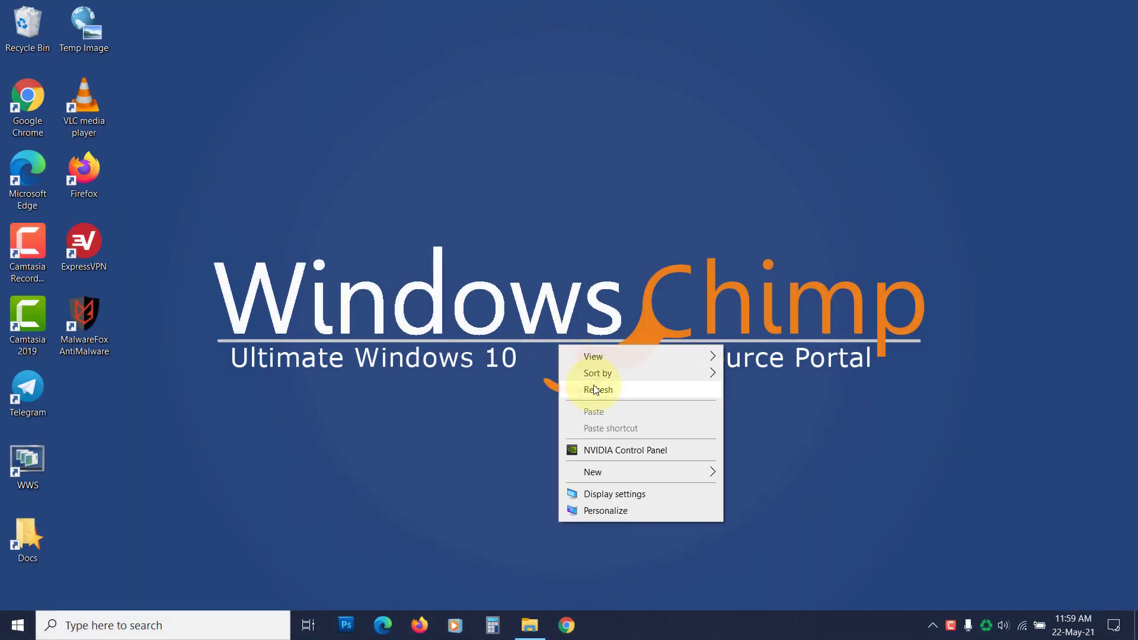
# Refresh the desktop and open Advanced system settings from This PC's properties.
pyautogui.click(594, 388)
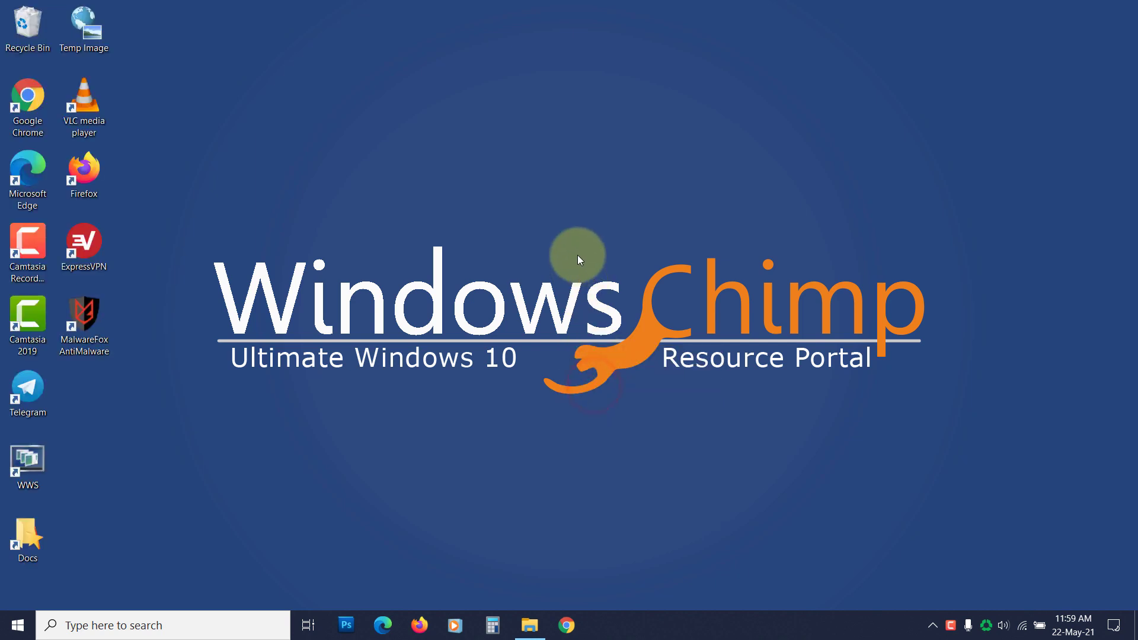
pyautogui.click(530, 626)
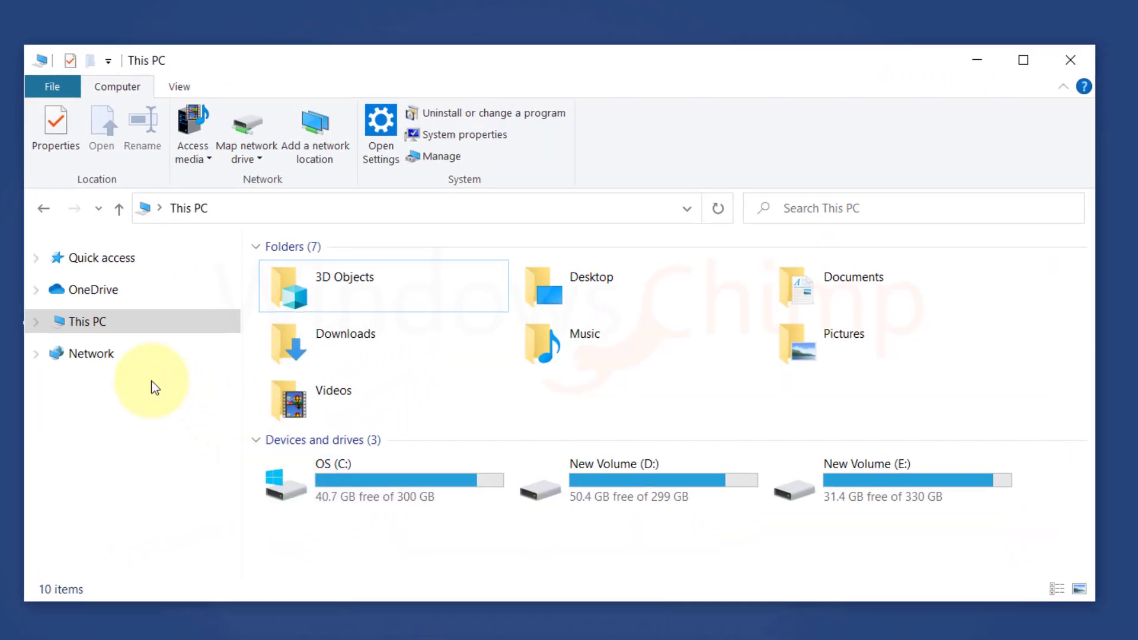
pyautogui.rightClick(92, 323)
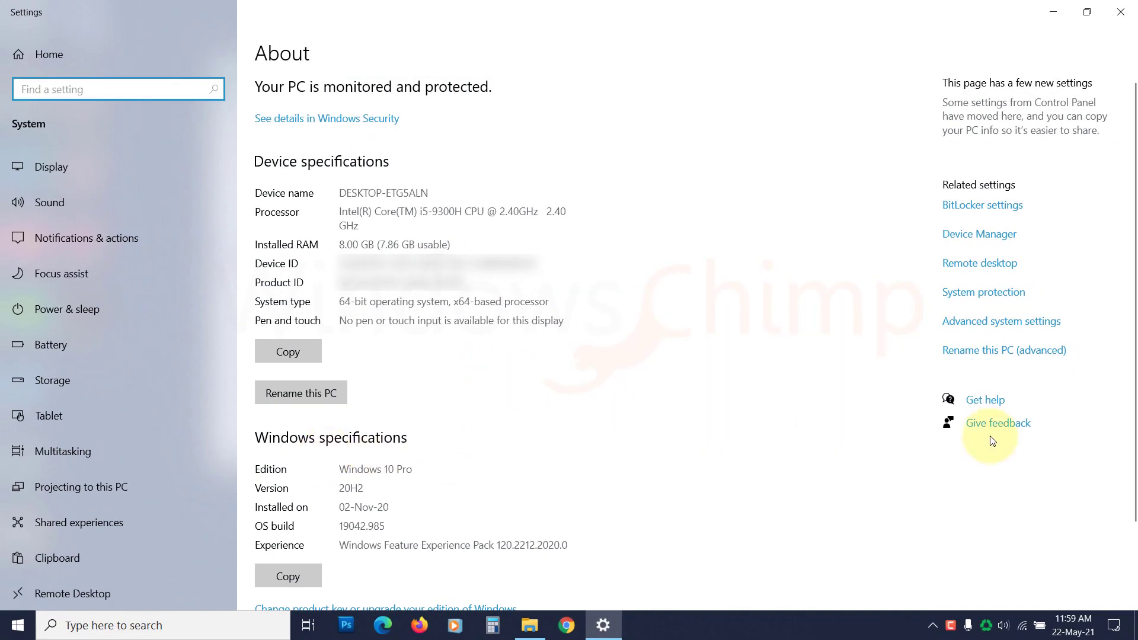
pyautogui.click(1014, 325)
# Centre the System Properties dialog and minimize the Settings and File Explorer windows.
pyautogui.moveTo(240, 89); pyautogui.dragTo(614, 126)
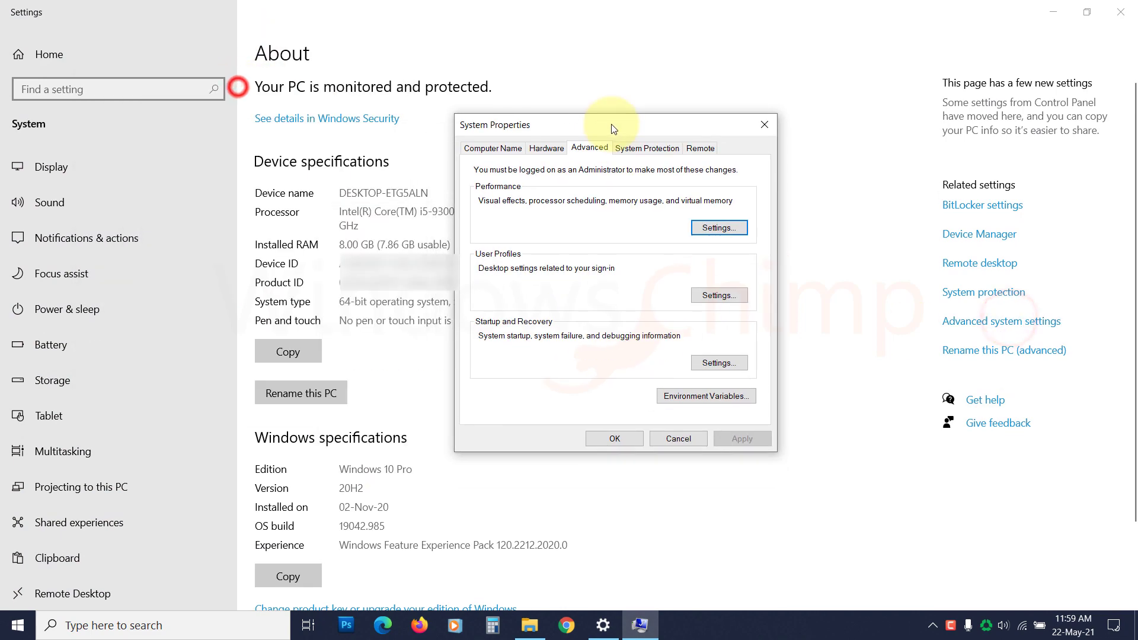
pyautogui.click(1051, 12)
pyautogui.click(922, 70)
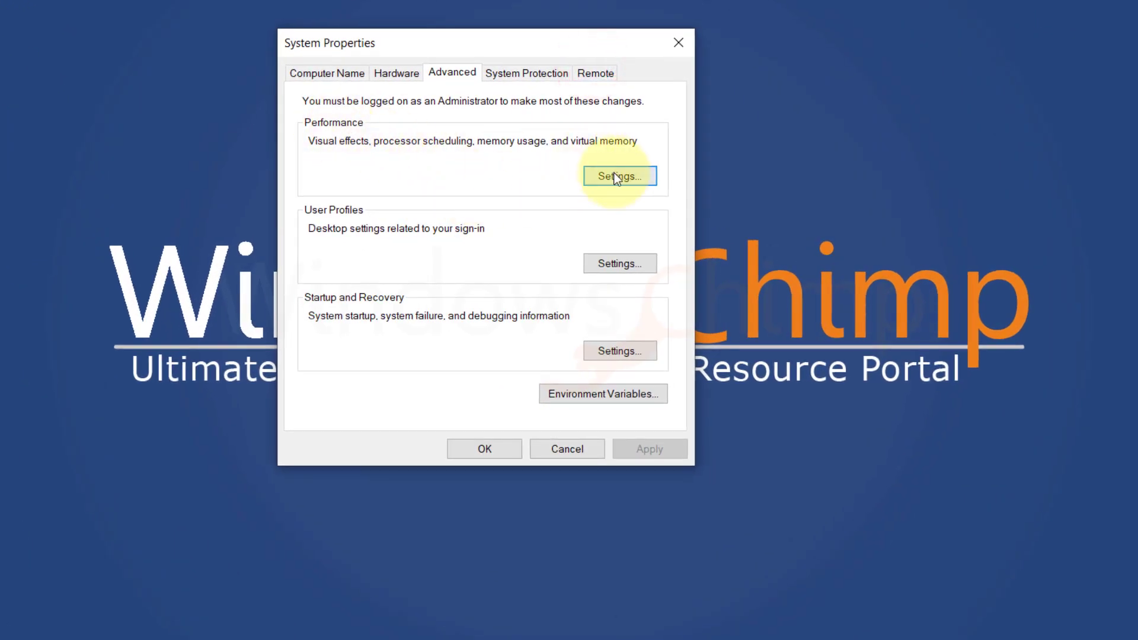
# In Performance Options' Virtual Memory, untick automatic paging file management and select Custom size for C:.
pyautogui.click(615, 176)
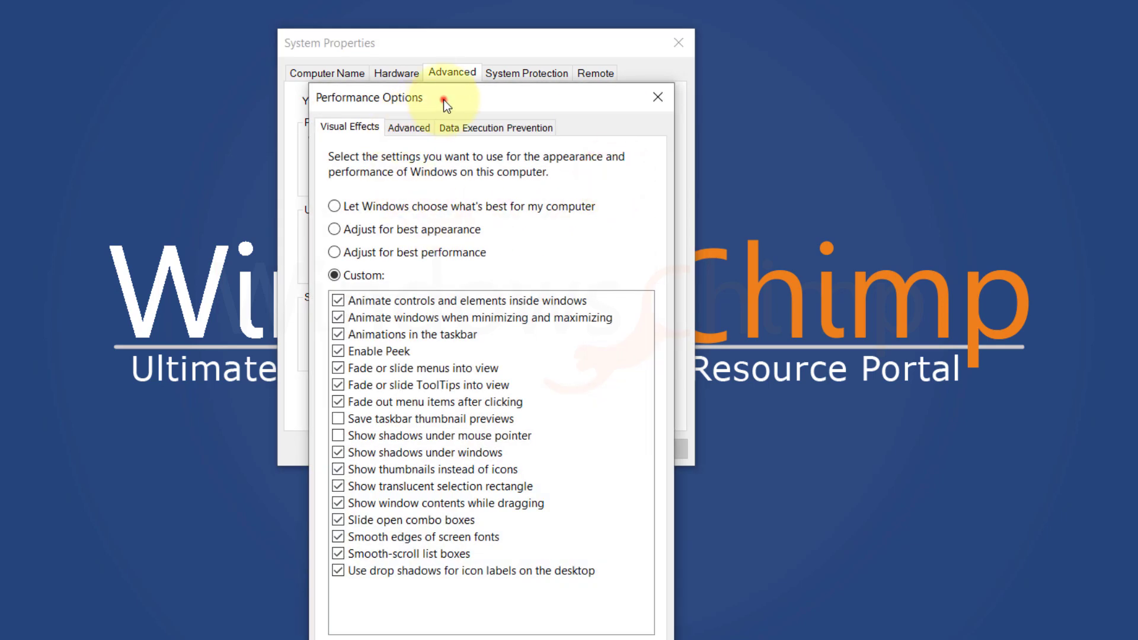
pyautogui.moveTo(443, 100); pyautogui.dragTo(485, 23)
pyautogui.click(451, 52)
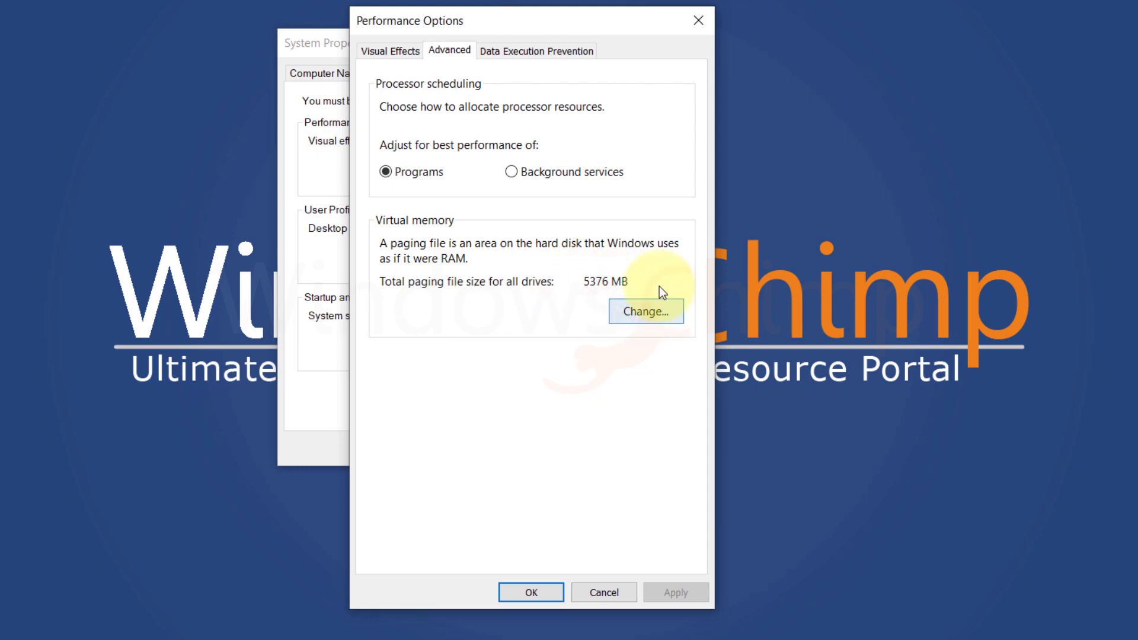
pyautogui.click(660, 314)
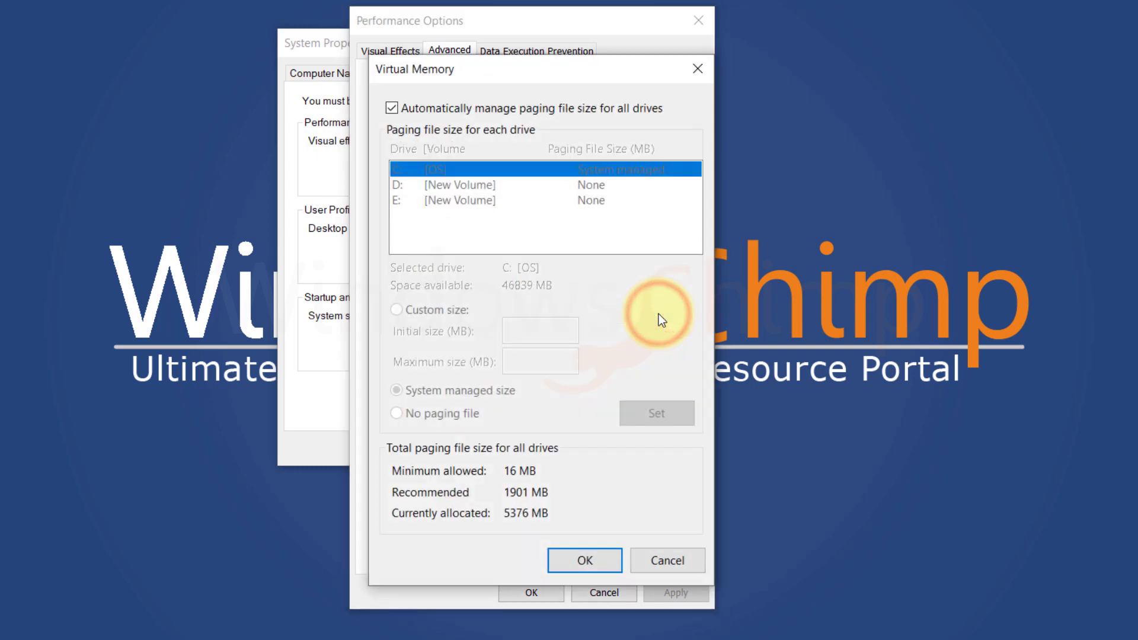
pyautogui.click(393, 108)
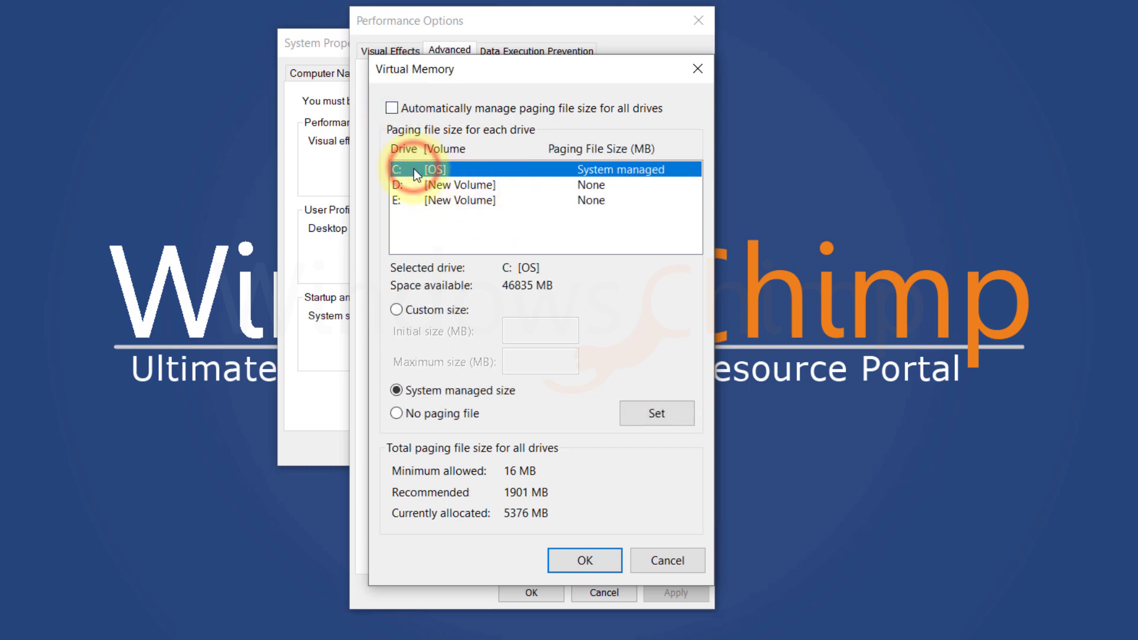
pyautogui.click(396, 309)
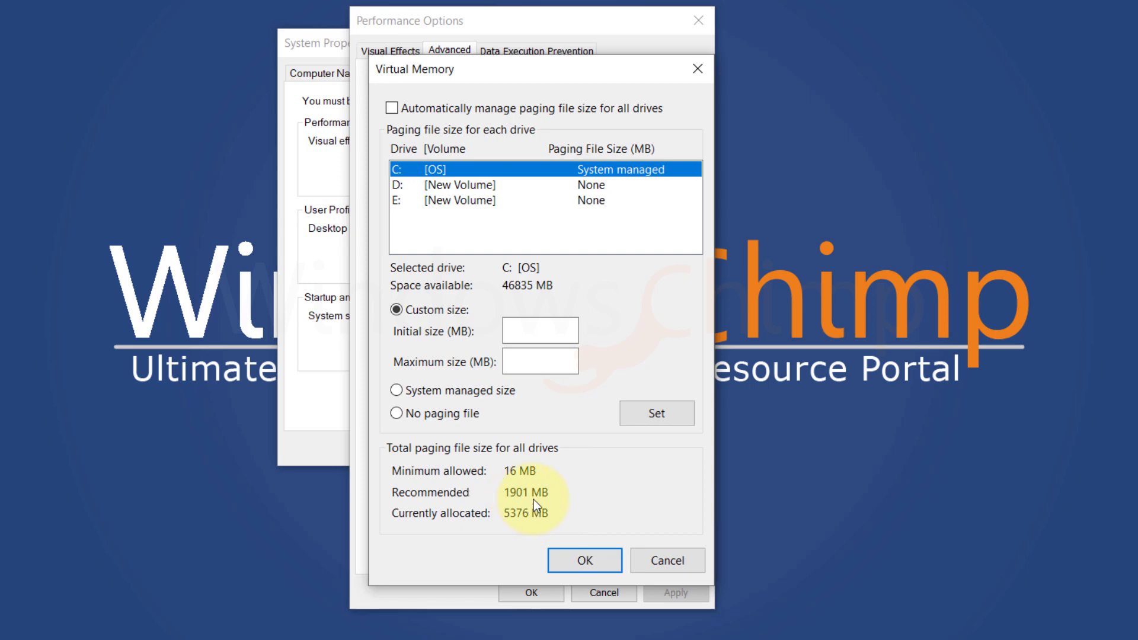
# Work out 1024 × 3 in Calculator and enter 3072 MB as the initial size.
pyautogui.click(526, 333)
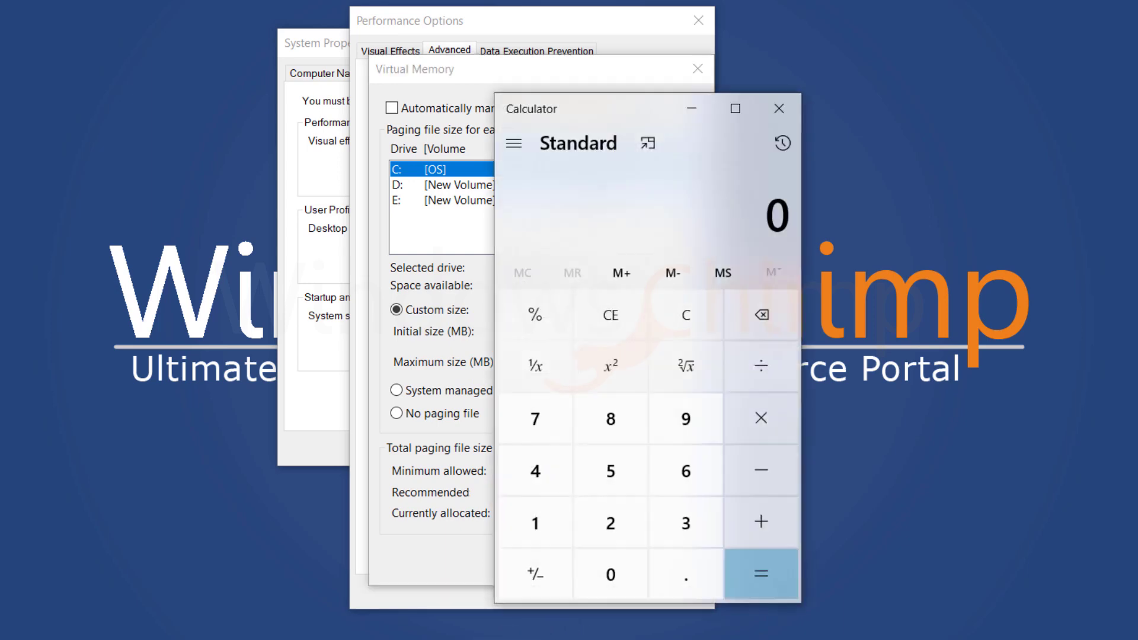
pyautogui.moveTo(599, 113); pyautogui.dragTo(954, 44)
pyautogui.click(797, 456)
pyautogui.click(872, 508)
pyautogui.click(872, 456)
pyautogui.click(797, 405)
pyautogui.click(1022, 351)
pyautogui.click(947, 456)
pyautogui.click(1019, 509)
pyautogui.click(443, 321)
pyautogui.write('3072')
# Work out 12 × 1024 in Calculator and enter 12288 MB as the maximum size.
pyautogui.click(465, 363)
pyautogui.click(948, 248)
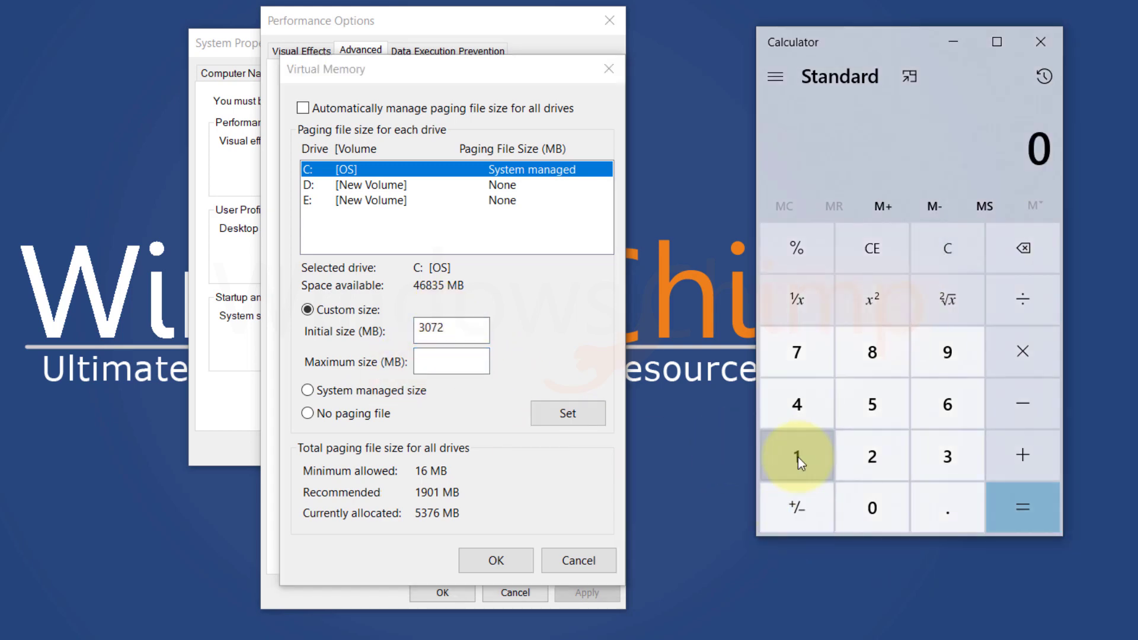
pyautogui.click(809, 459)
pyautogui.click(866, 456)
pyautogui.press('*')
pyautogui.press('1')
pyautogui.press('0')
pyautogui.click(872, 458)
pyautogui.press('4')
pyautogui.click(1031, 509)
pyautogui.click(457, 358)
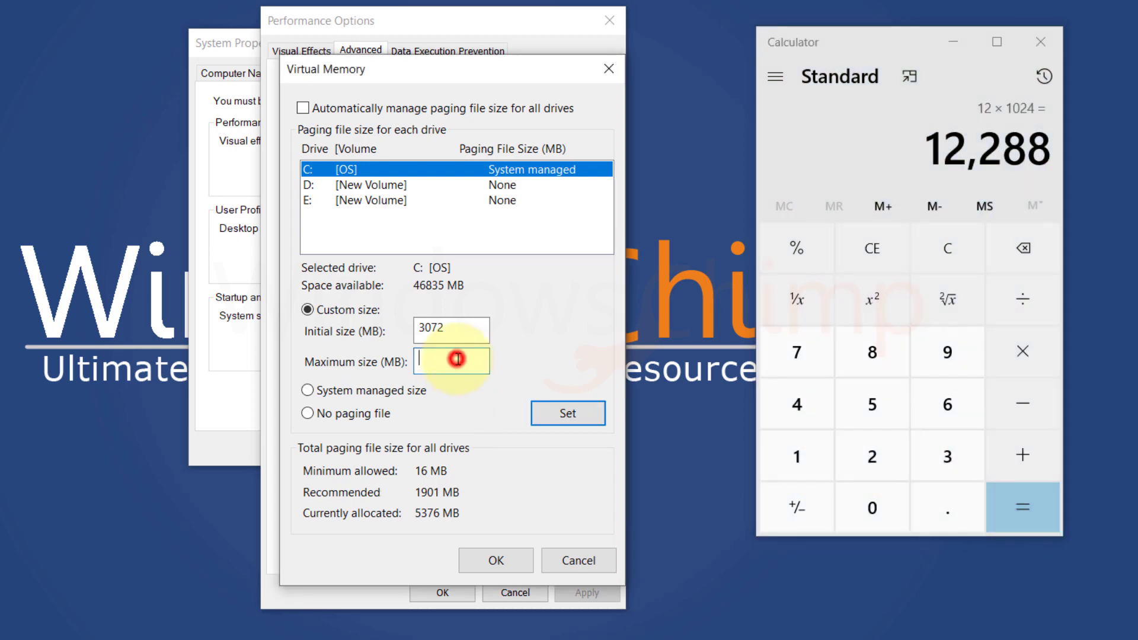
pyautogui.write('12288')
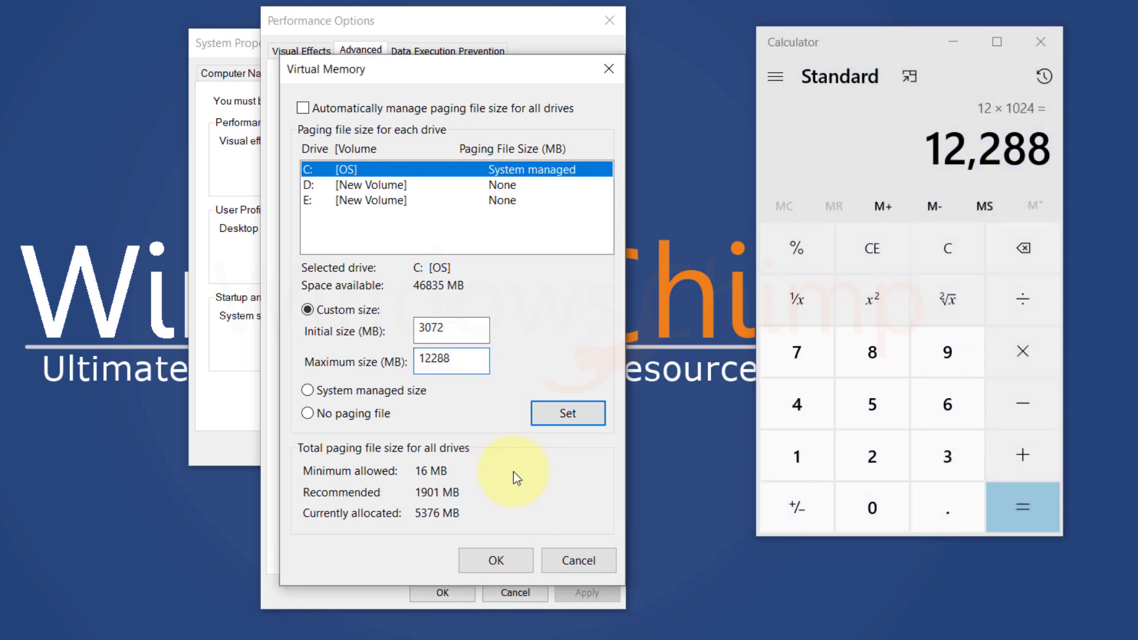
# Set the sizes, acknowledge the restart notice, and apply and close all the dialogs.
pyautogui.click(510, 560)
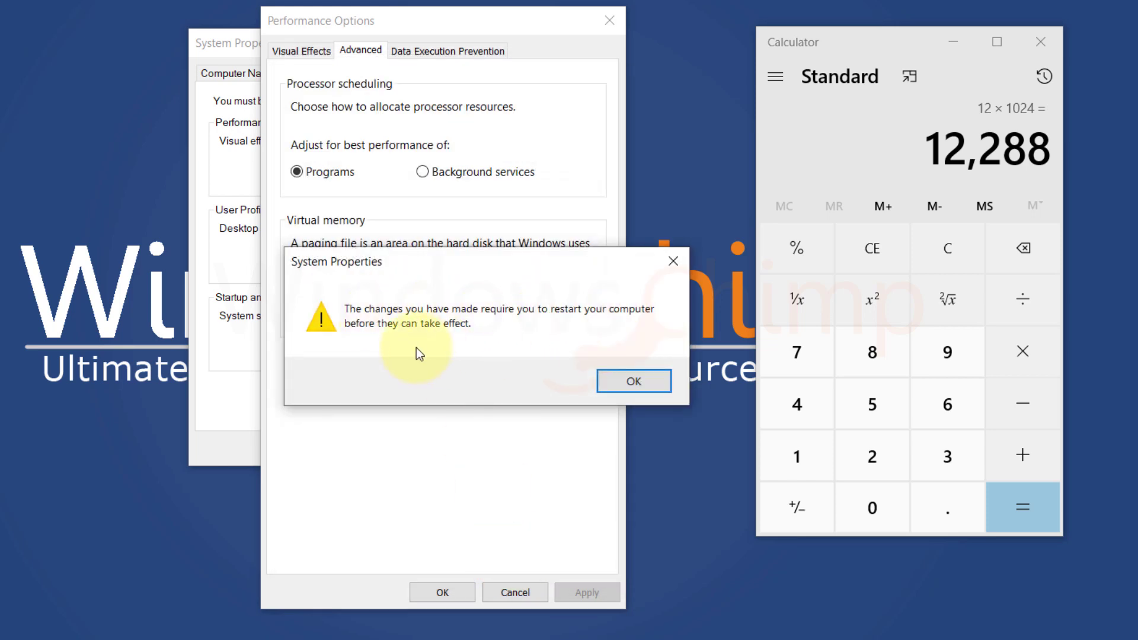
pyautogui.click(438, 360)
pyautogui.click(627, 384)
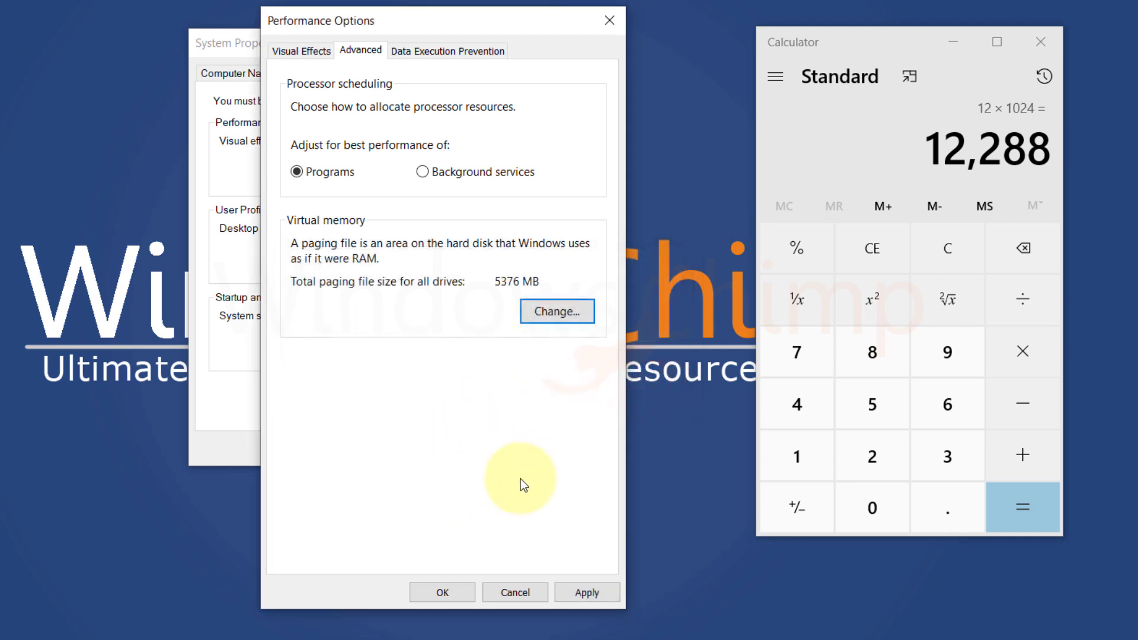
pyautogui.click(593, 593)
pyautogui.click(429, 592)
pyautogui.click(404, 447)
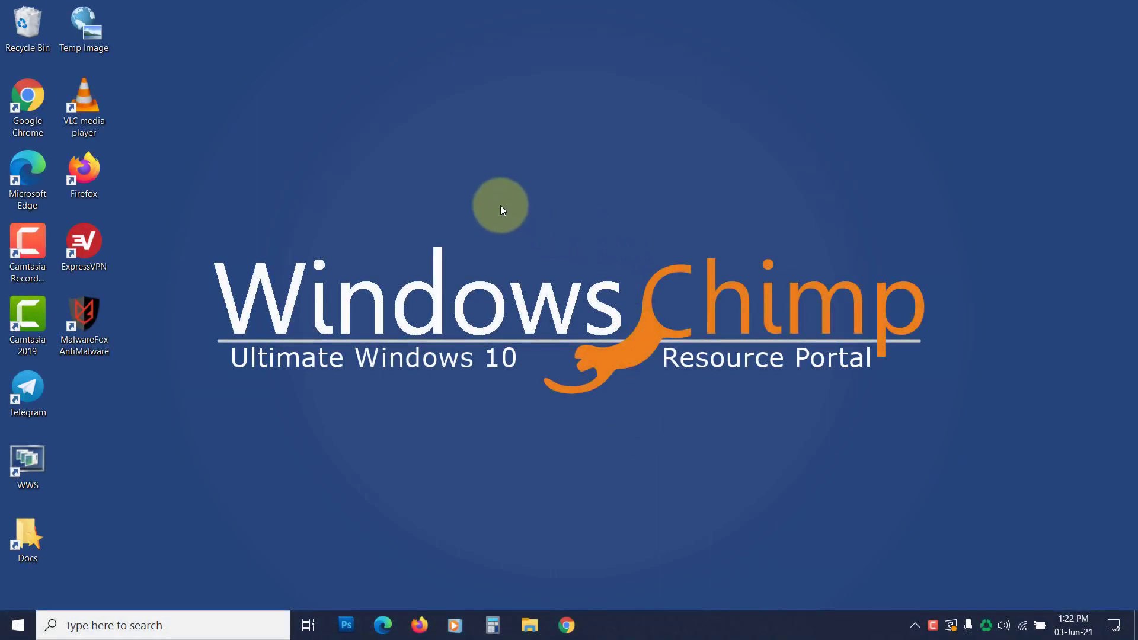
# Refresh the desktop twice from its right-click menu.
pyautogui.rightClick(501, 198)
pyautogui.click(538, 240)
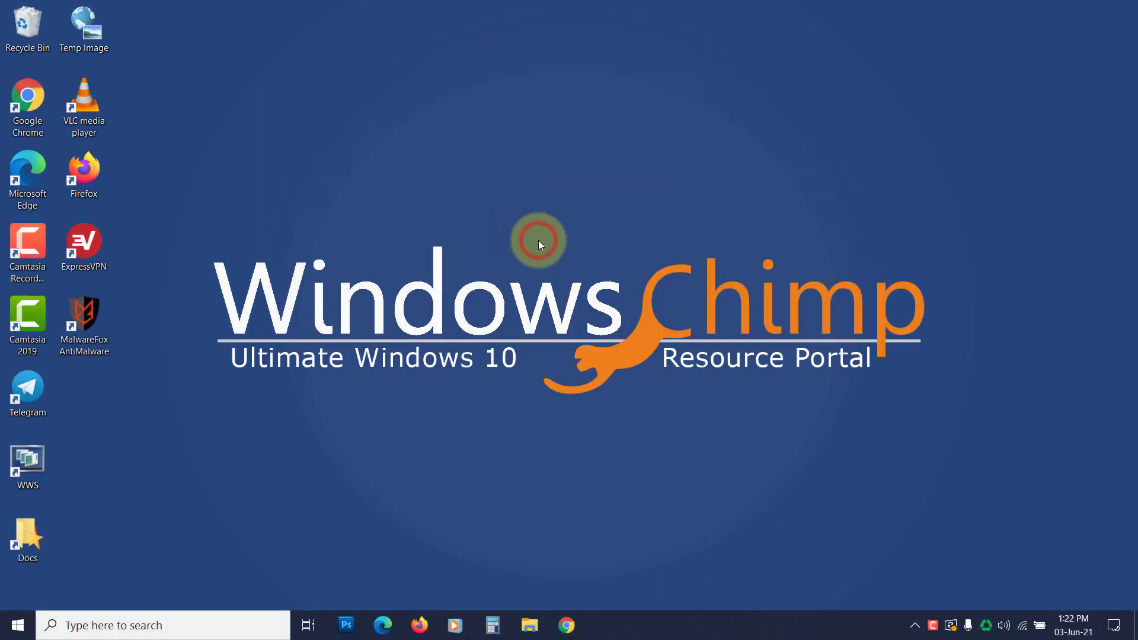
pyautogui.rightClick(464, 214)
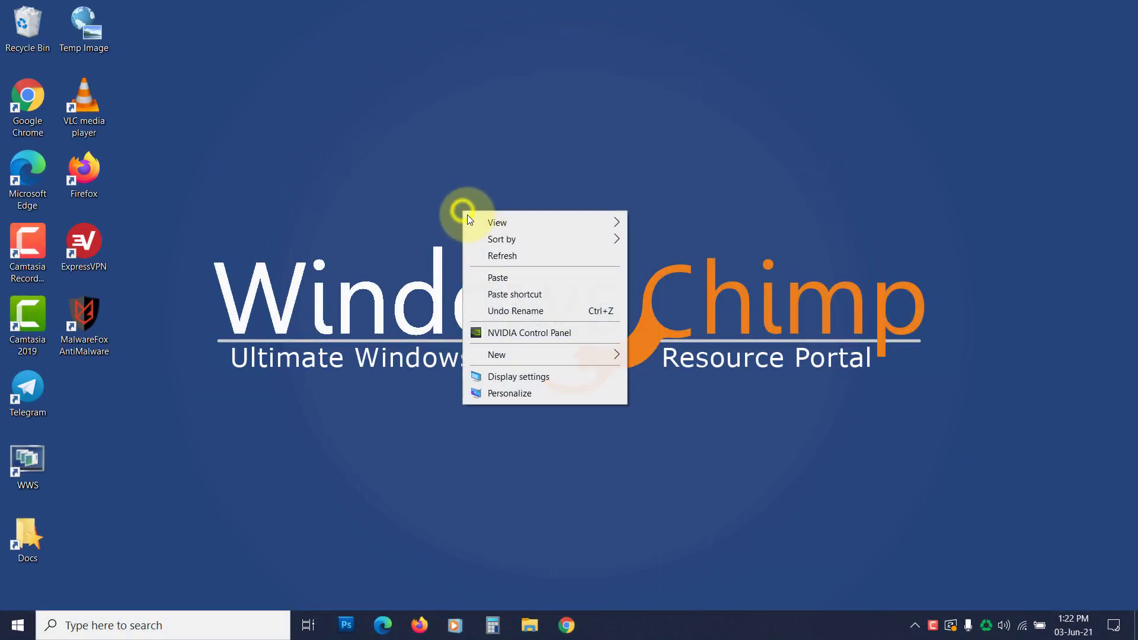
pyautogui.click(519, 252)
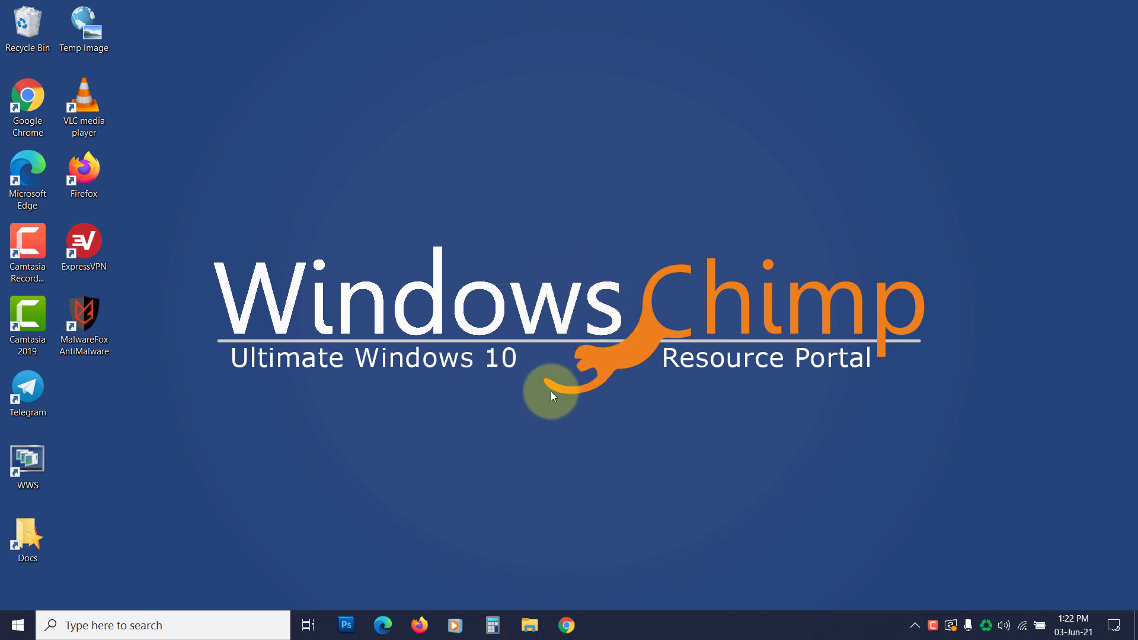
# Go to Update & Security in Windows Settings from the Start menu.
pyautogui.click(14, 631)
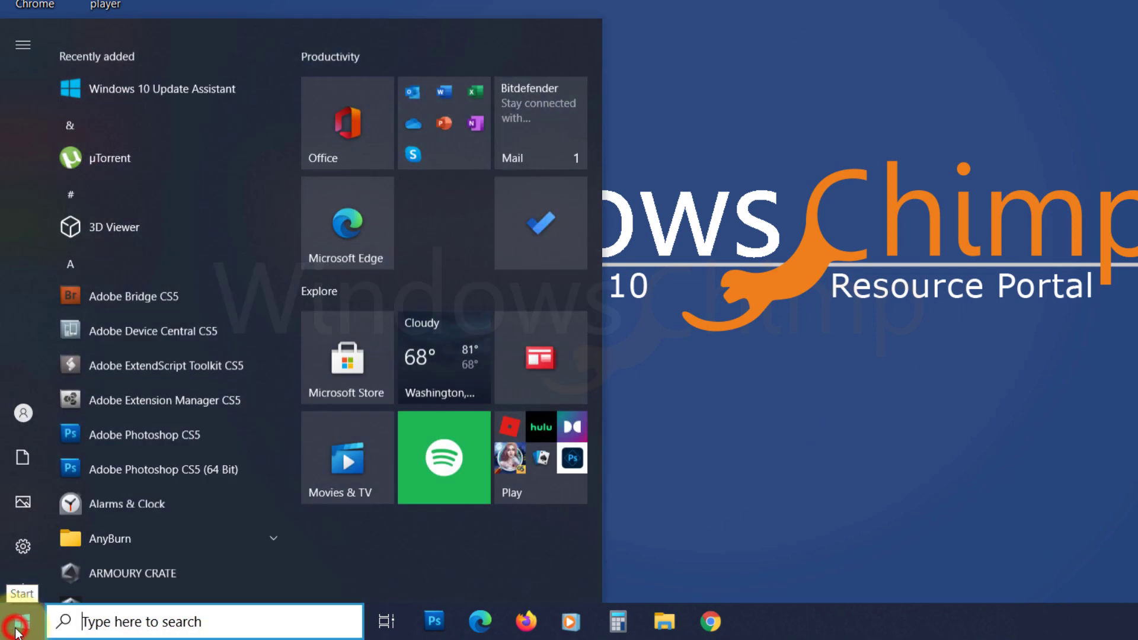
pyautogui.click(22, 541)
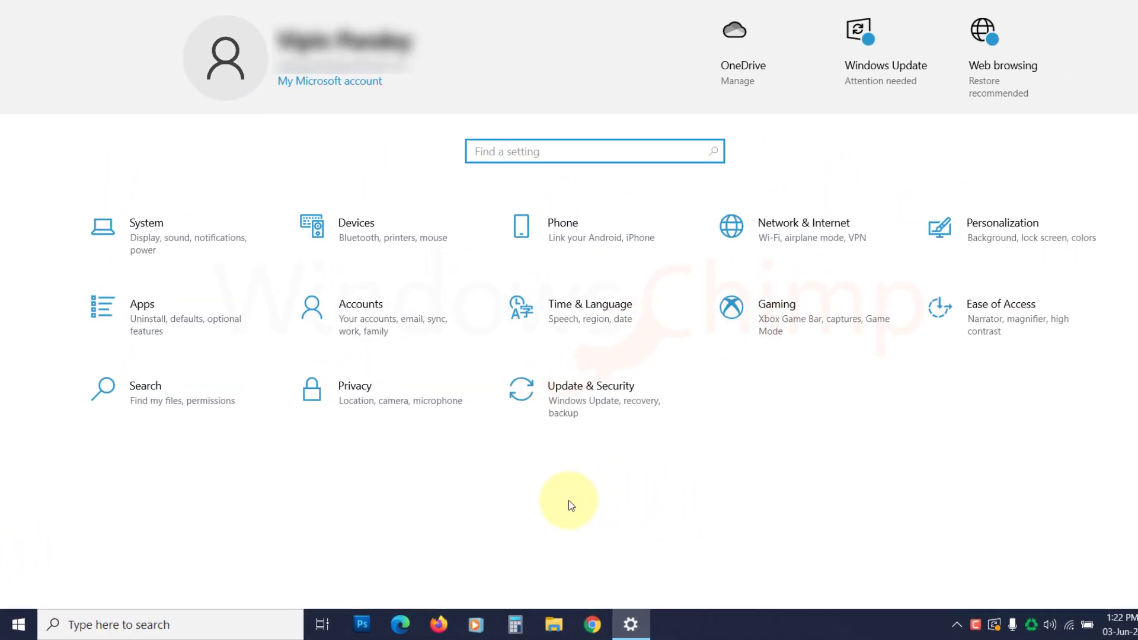
pyautogui.click(578, 409)
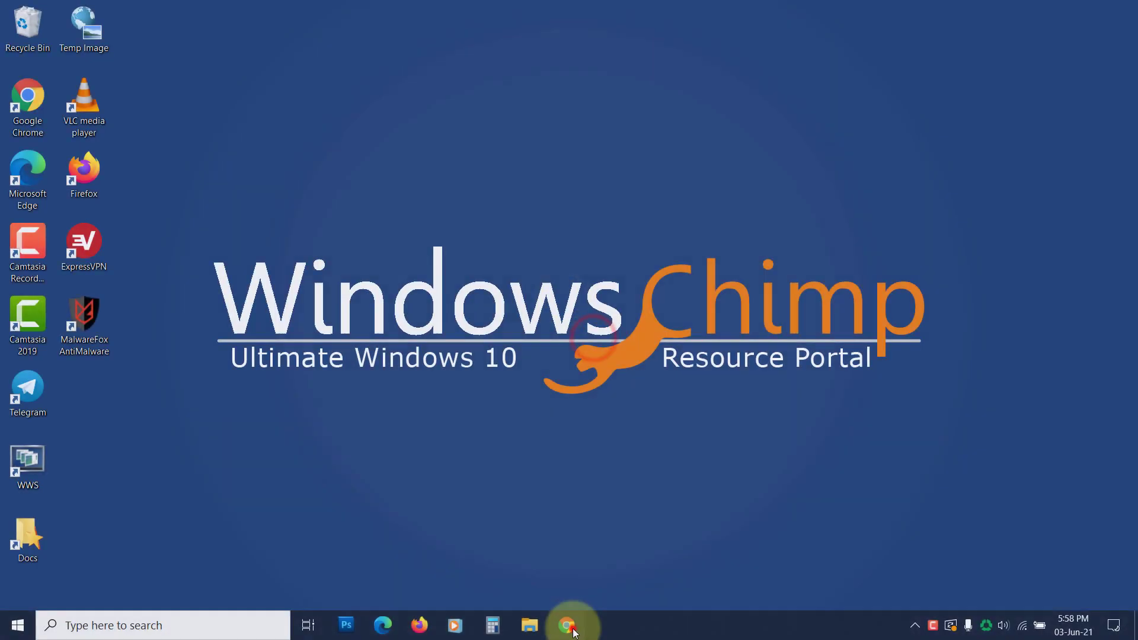
# Search Google in Chrome for 'Asus Rog g15 laptop ram type' and highlight the DDR4 answer.
pyautogui.click(568, 621)
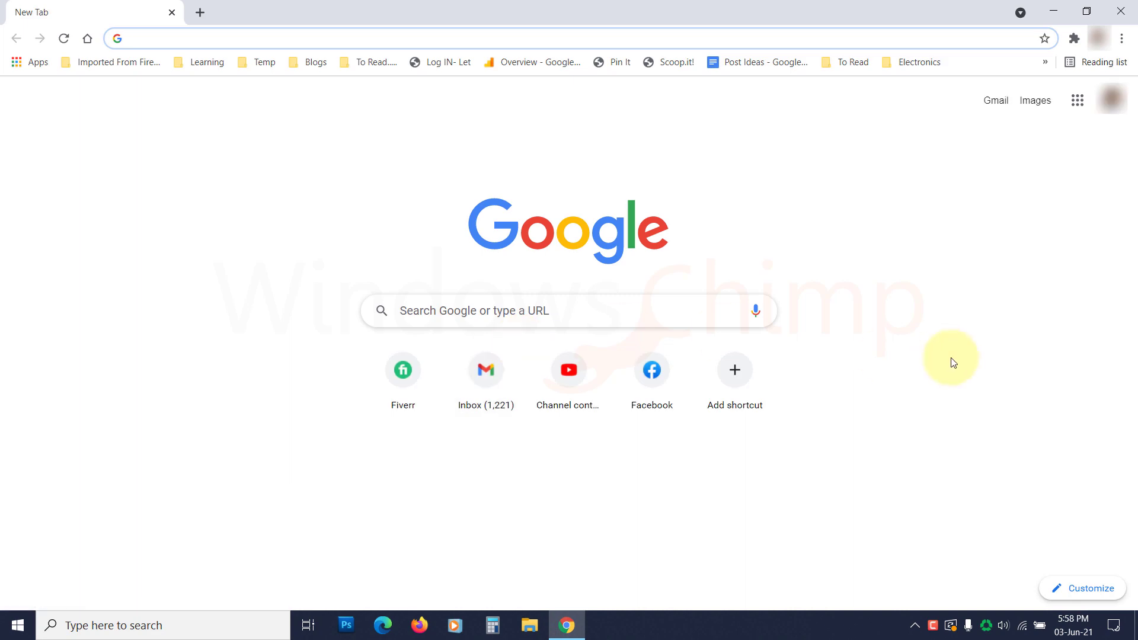
pyautogui.write('Asus Rog g15 laptop ram type')
pyautogui.press('Return')
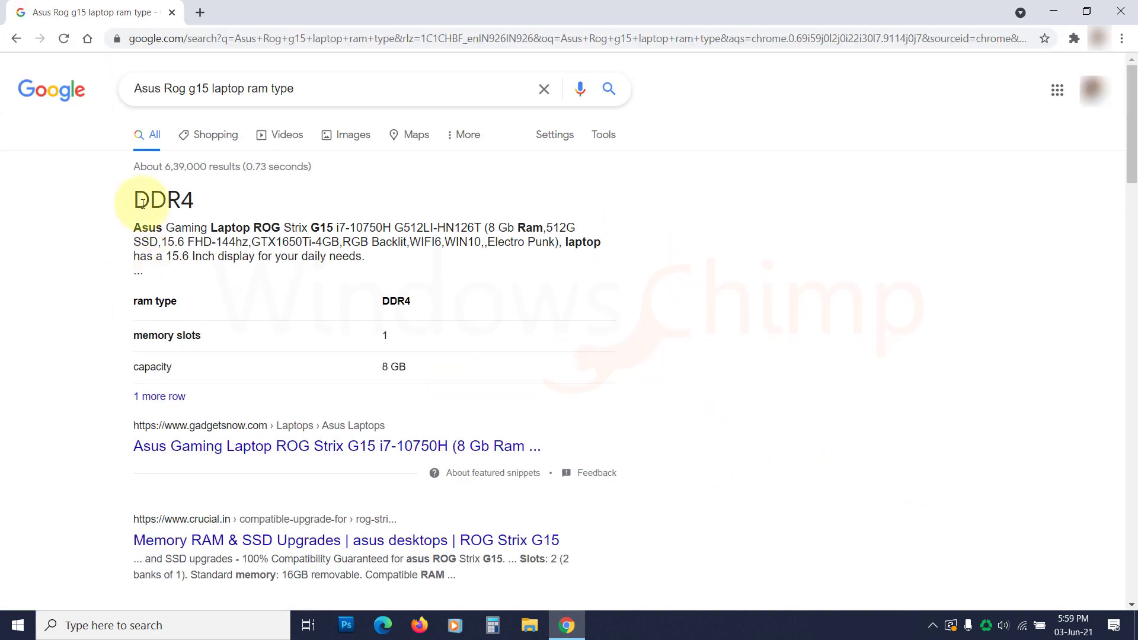
pyautogui.doubleClick(136, 195)
pyautogui.click(246, 208)
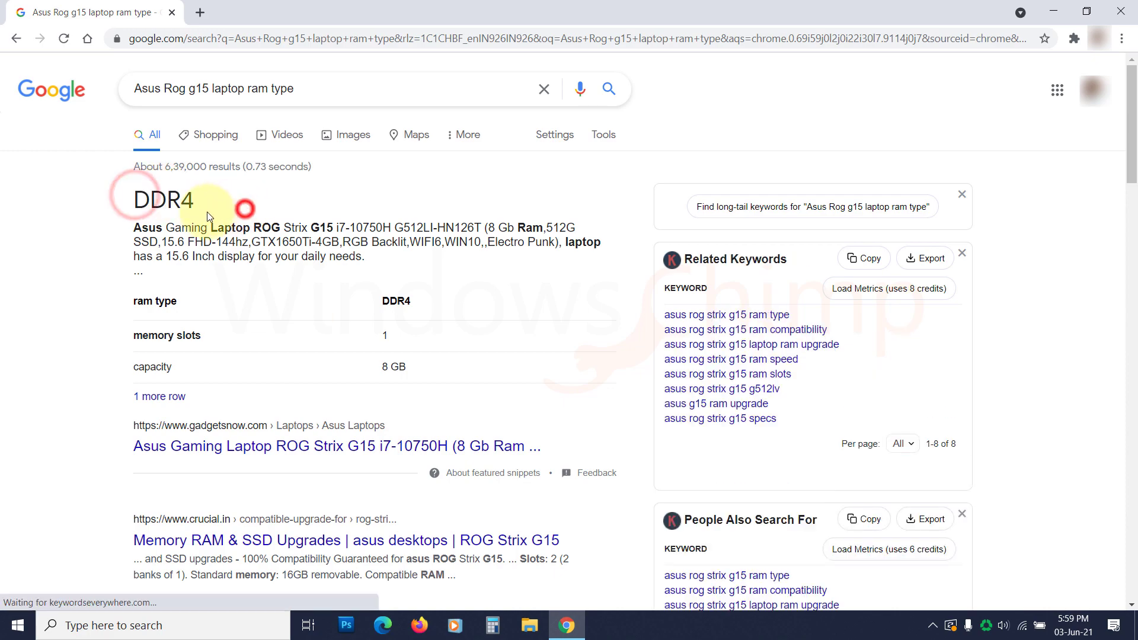
pyautogui.scroll(-2, 225, 252)
pyautogui.scroll(2, 226, 255)
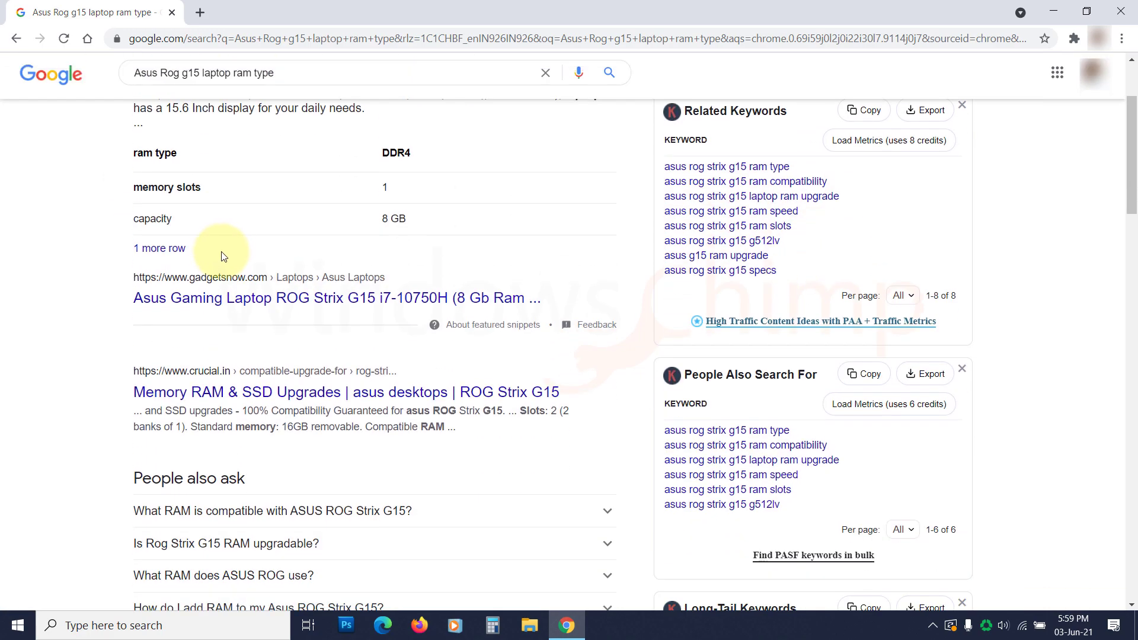